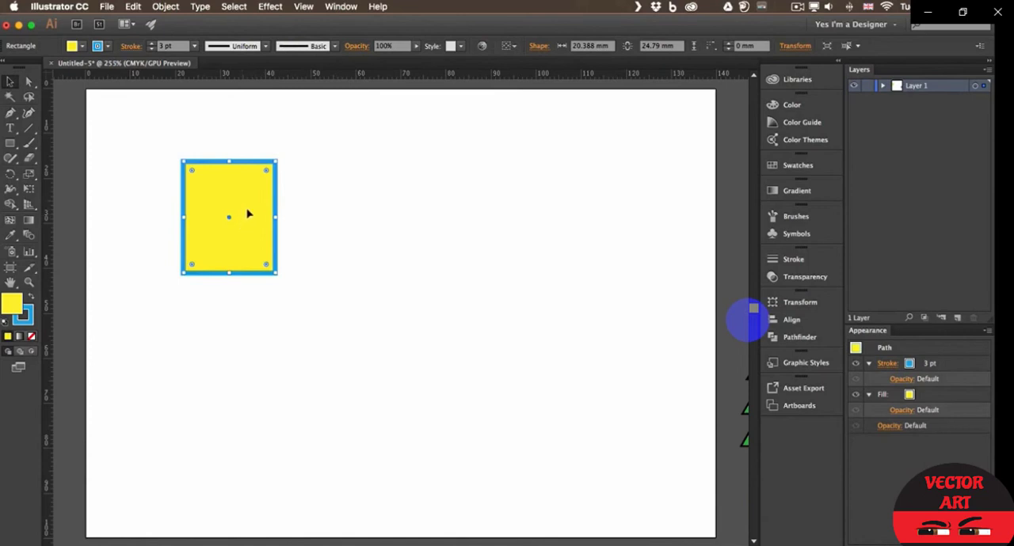
- Duplicate the yellow rectangle diagonally so the copy overlaps its lower-right corner, and fill the copy with purple
key(alt)
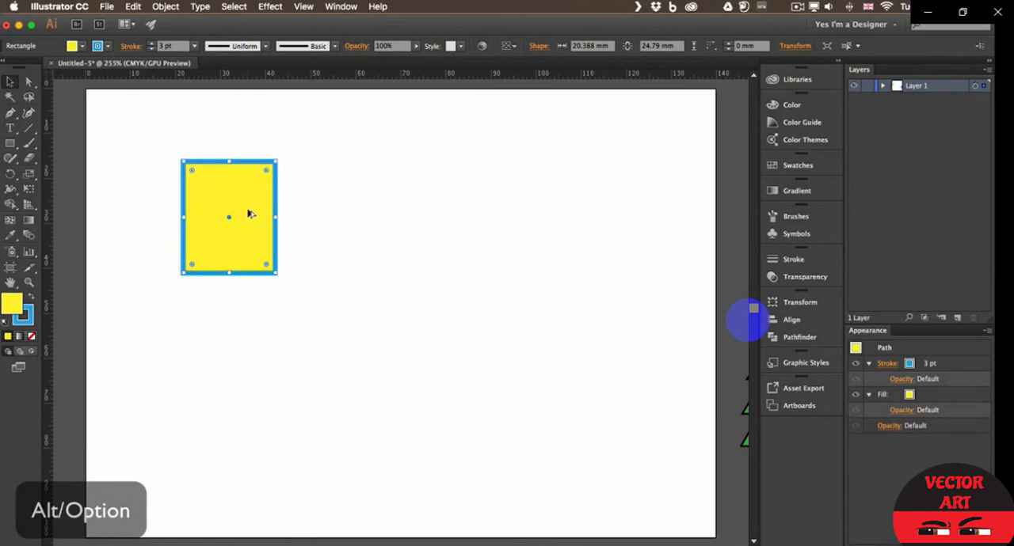
drag(247, 210, 304, 260)
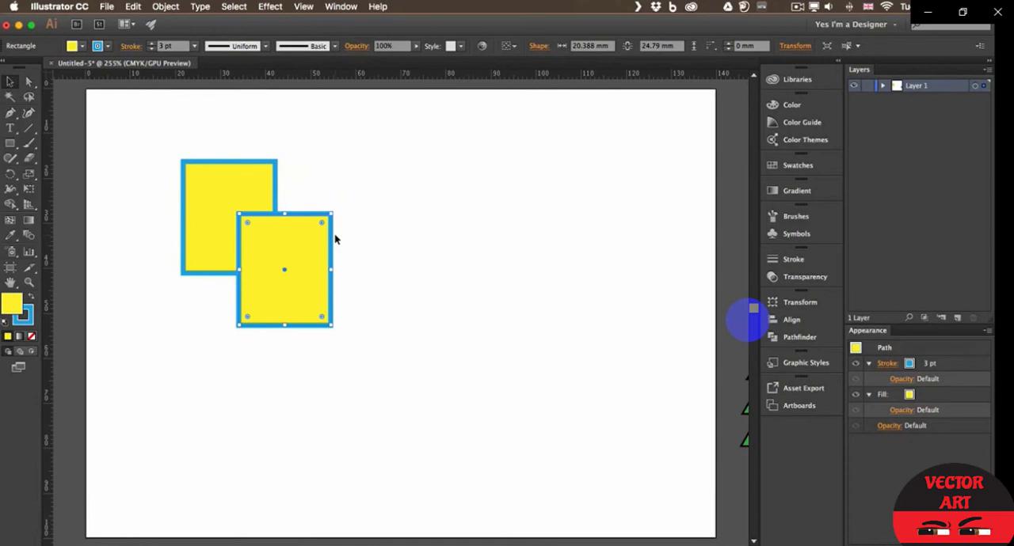
click(75, 48)
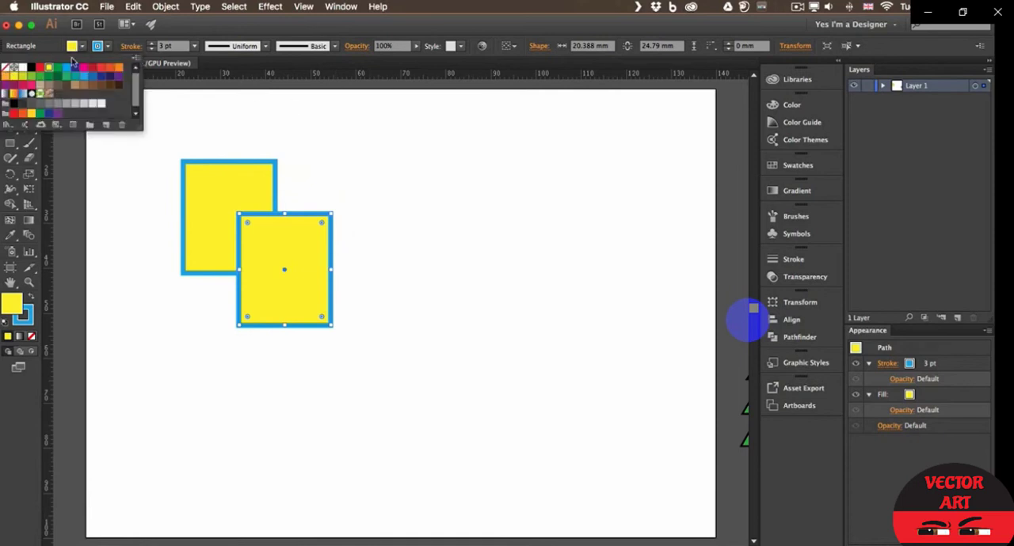
click(66, 70)
click(84, 70)
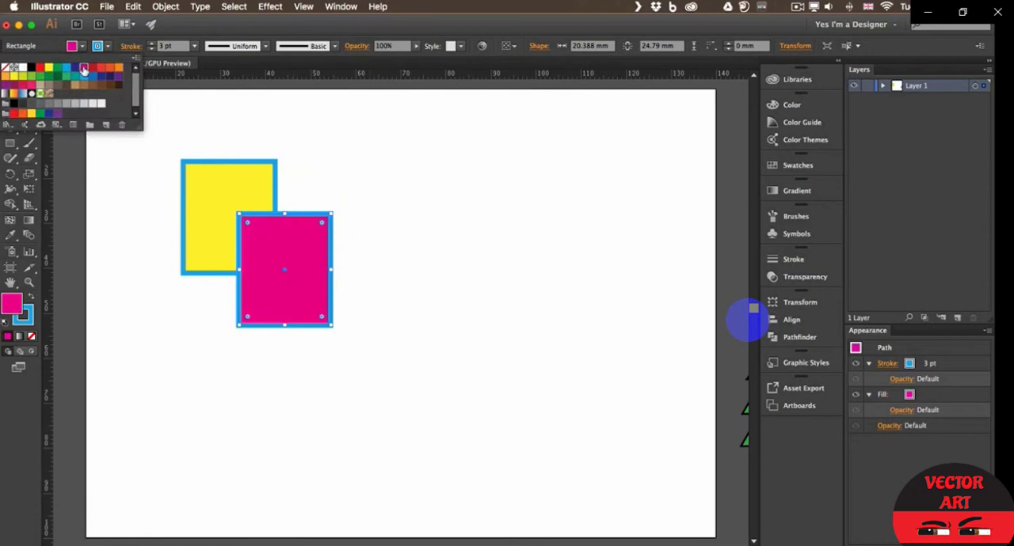
click(109, 70)
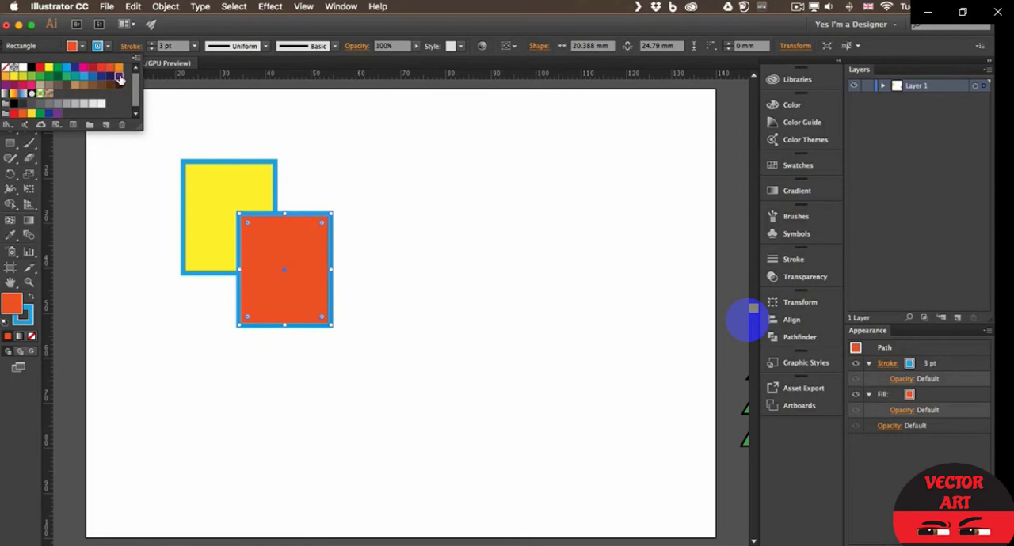
click(116, 77)
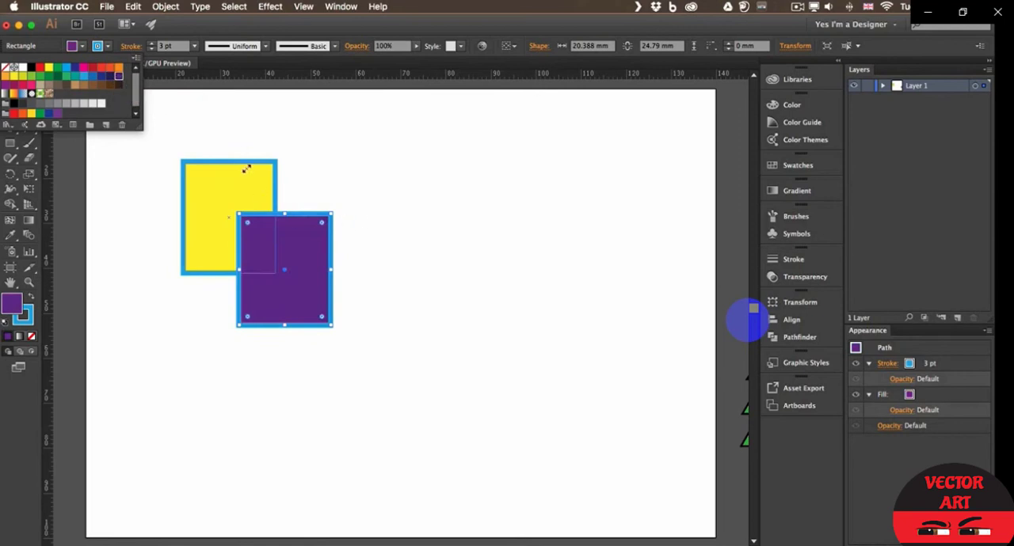
click(388, 188)
click(388, 190)
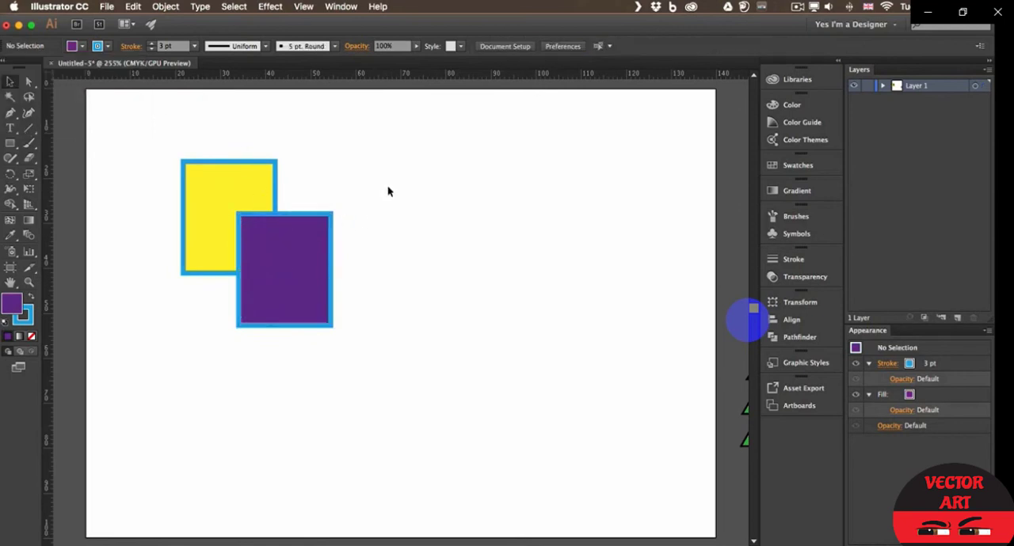
- Shift the yellow rectangle slightly further under the purple one and merge both rectangles with Pathfinder Unite
drag(225, 190, 243, 209)
click(367, 187)
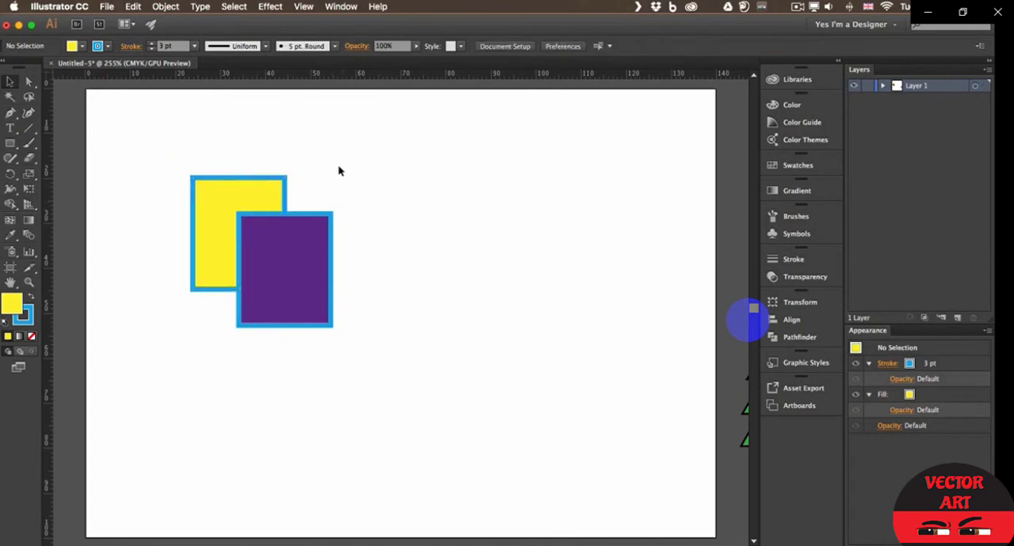
drag(172, 169, 342, 312)
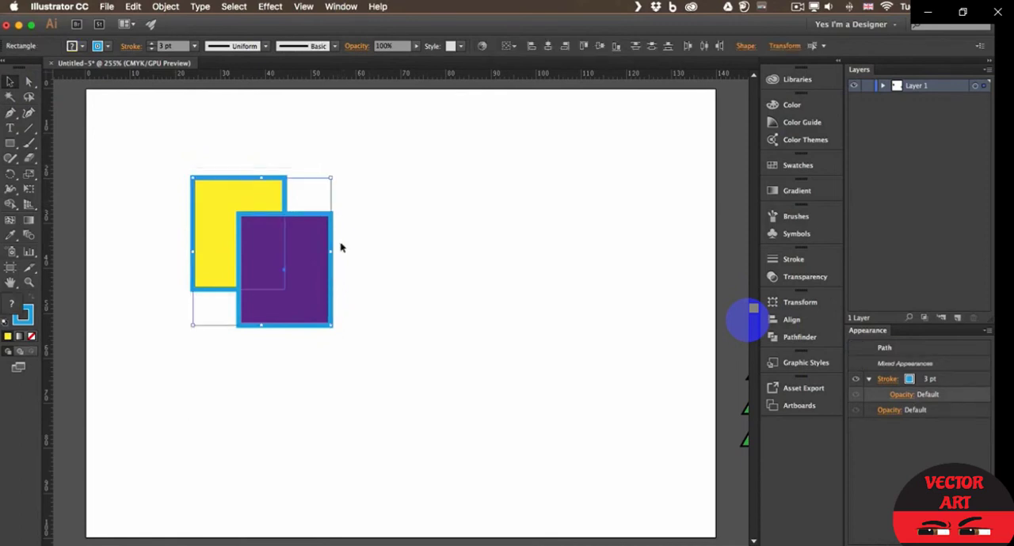
click(780, 338)
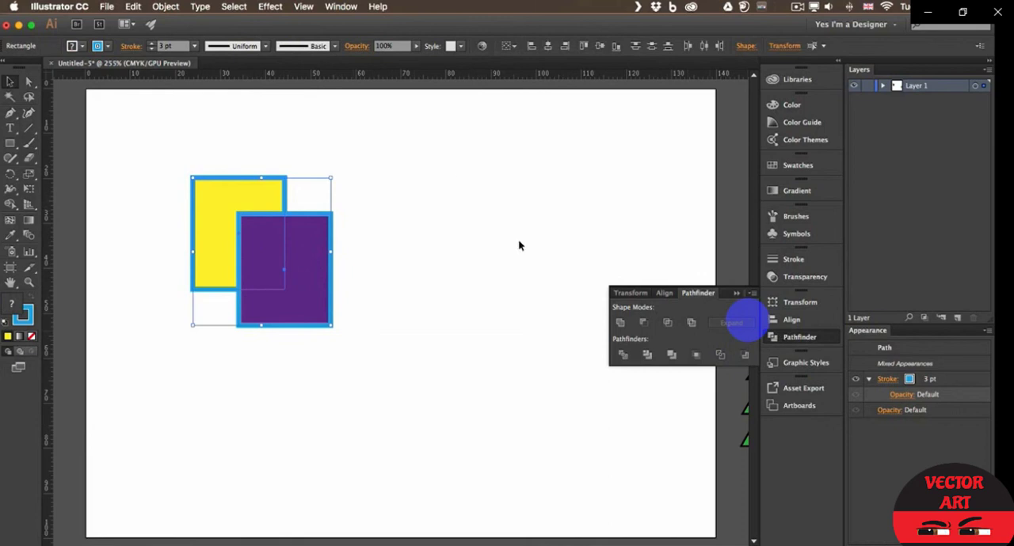
click(341, 6)
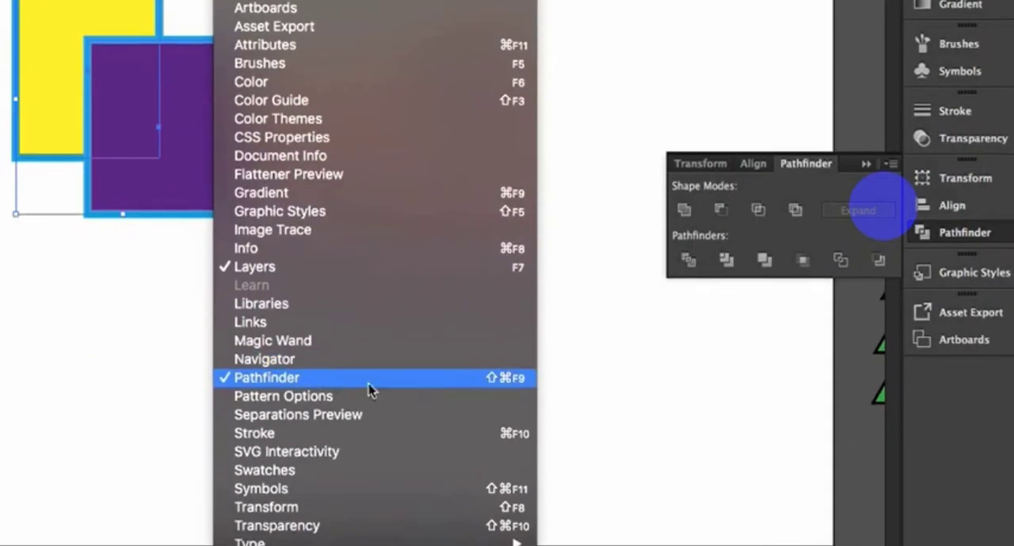
click(819, 190)
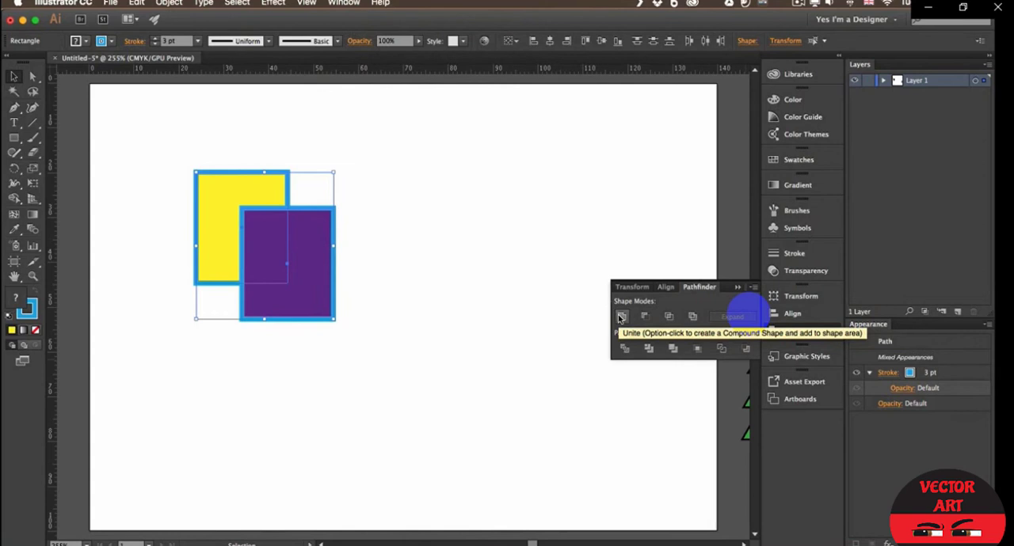
click(622, 317)
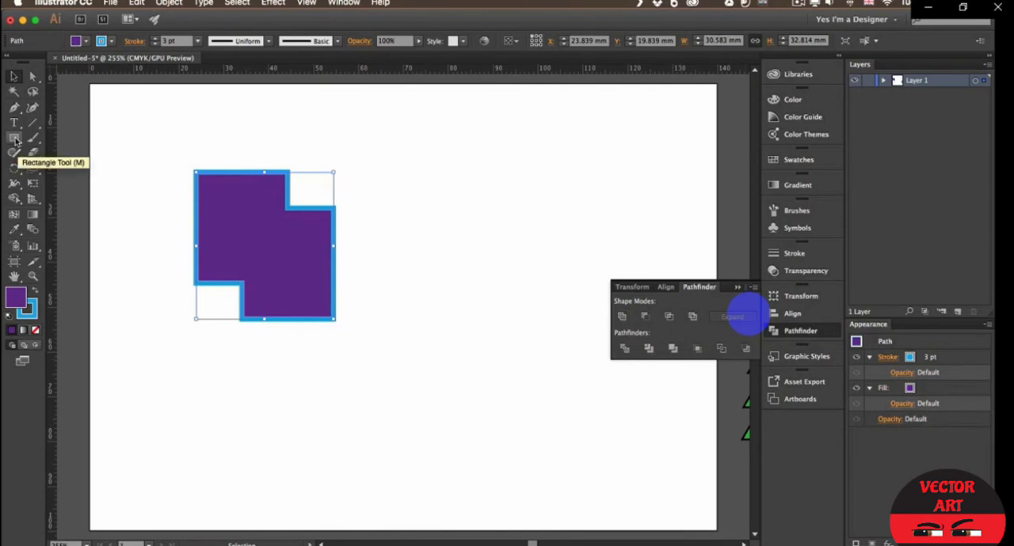
- Draw a circle about 29 mm wide over the merged shape's upper-right corner and fill it yellow
drag(13, 137, 72, 167)
drag(249, 138, 380, 270)
click(86, 41)
click(53, 63)
click(193, 26)
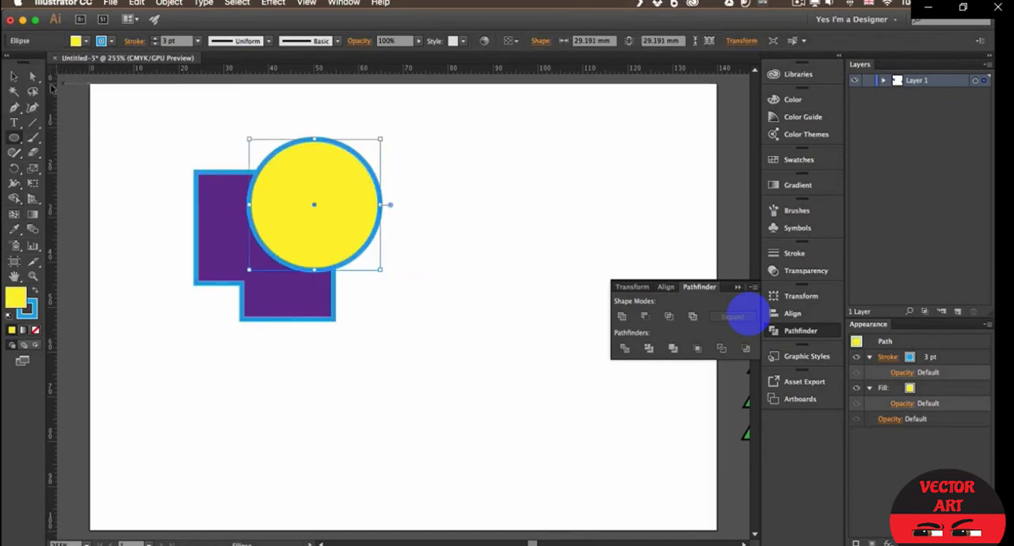
- Subtract the yellow circle from the purple shape with Pathfinder Minus Front
click(13, 77)
drag(168, 127, 344, 361)
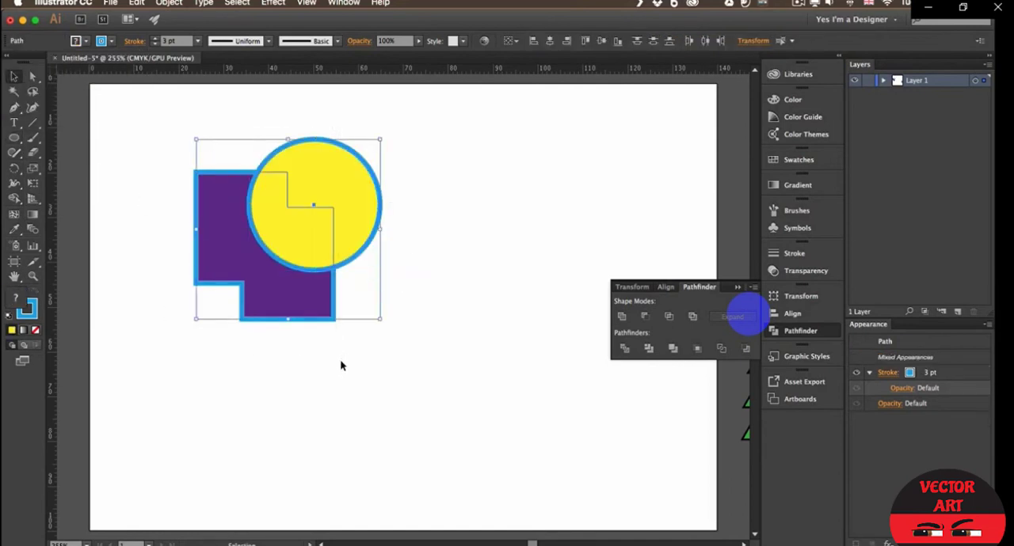
click(646, 317)
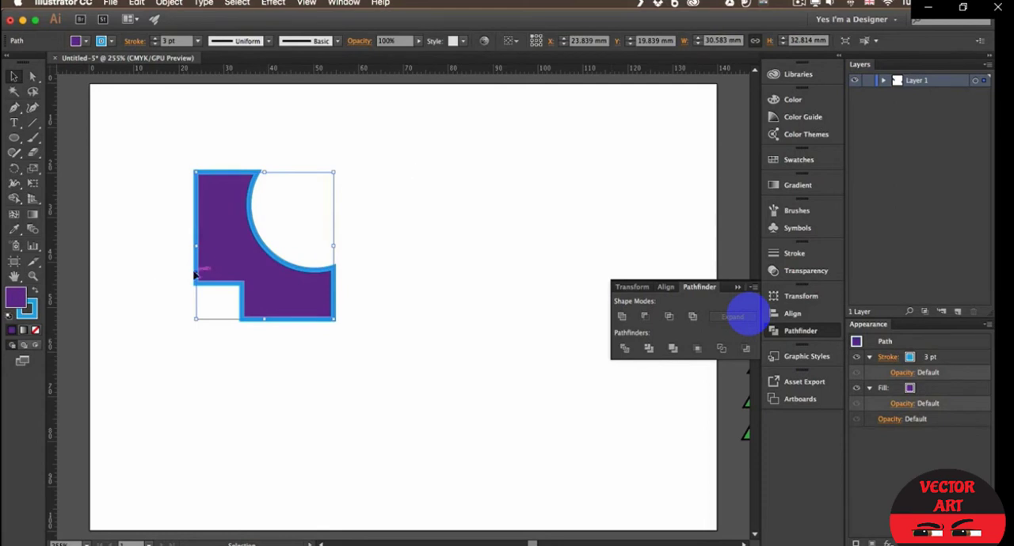
- Delete the cut-out shape and draw nine overlapping purple ellipses forming a cloud about 58 by 38 mm
key(Delete)
key(l)
mouse_move(196, 198)
mouse_down()
mouse_move(258, 271)
mouse_move(273, 274)
mouse_up()
mouse_move(233, 173)
mouse_down()
mouse_move(301, 258)
mouse_move(318, 258)
mouse_up()
drag(224, 230, 331, 327)
drag(281, 204, 366, 295)
drag(287, 154, 364, 235)
mouse_move(320, 196)
mouse_down()
mouse_move(383, 263)
mouse_move(319, 202)
mouse_up()
drag(409, 192, 324, 269)
drag(410, 326, 305, 235)
drag(458, 205, 366, 289)
drag(408, 167, 334, 237)
- Merge all the overlapping ellipses into a single cloud outline with Pathfinder Unite
key(v)
drag(176, 149, 455, 375)
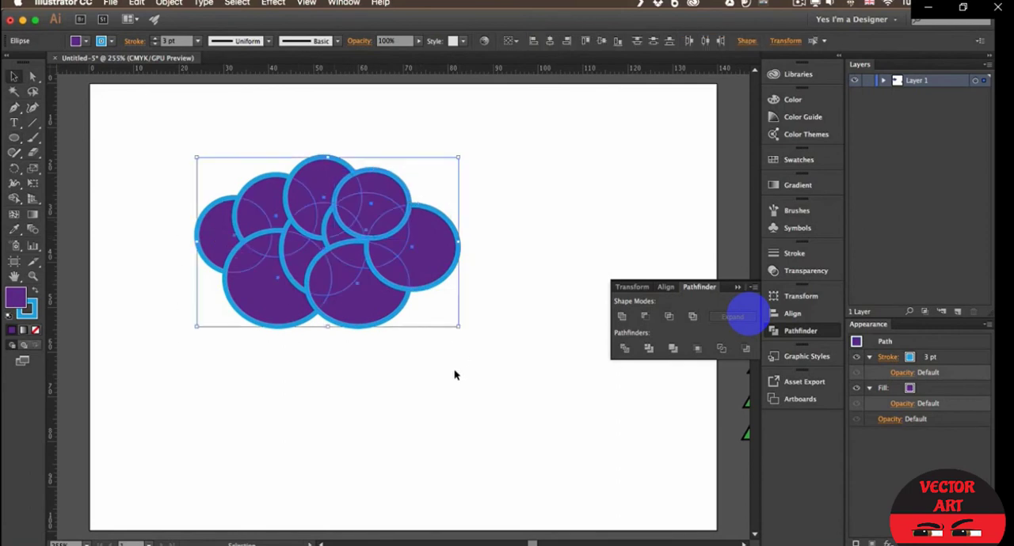
click(622, 317)
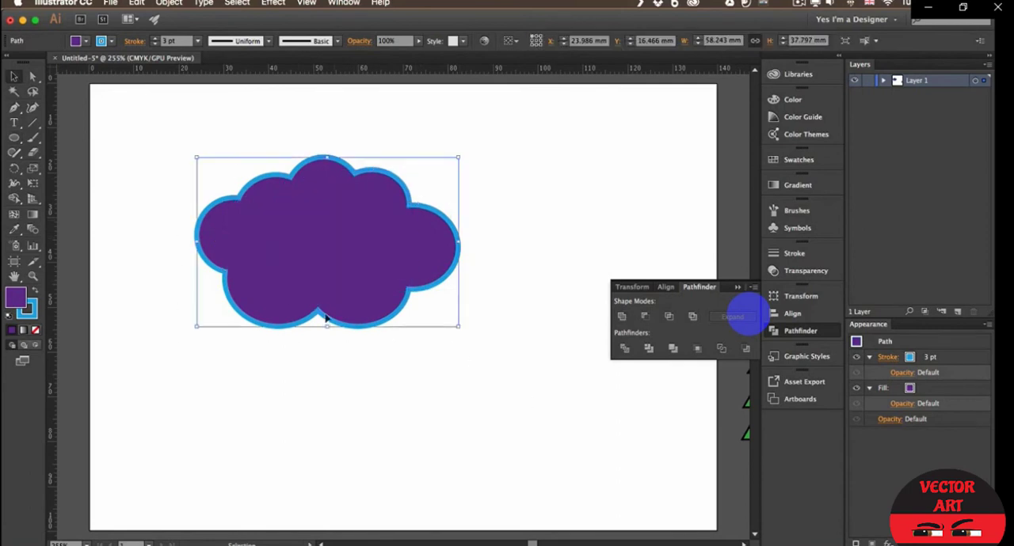
- Draw two small circles as eyes in the middle of the cloud and punch them out with Minus Front
key(l)
drag(289, 218, 360, 245)
click(14, 78)
drag(196, 139, 576, 366)
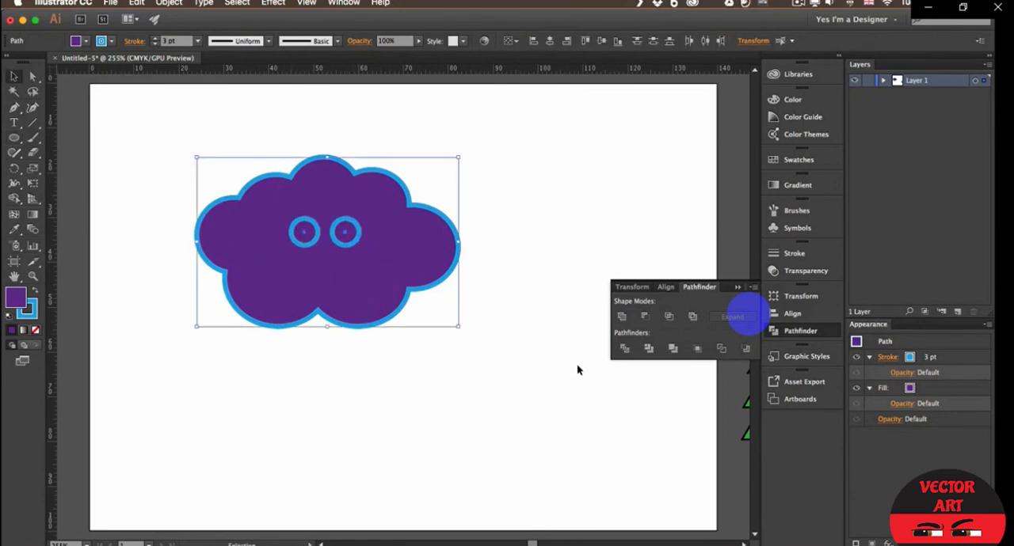
click(644, 316)
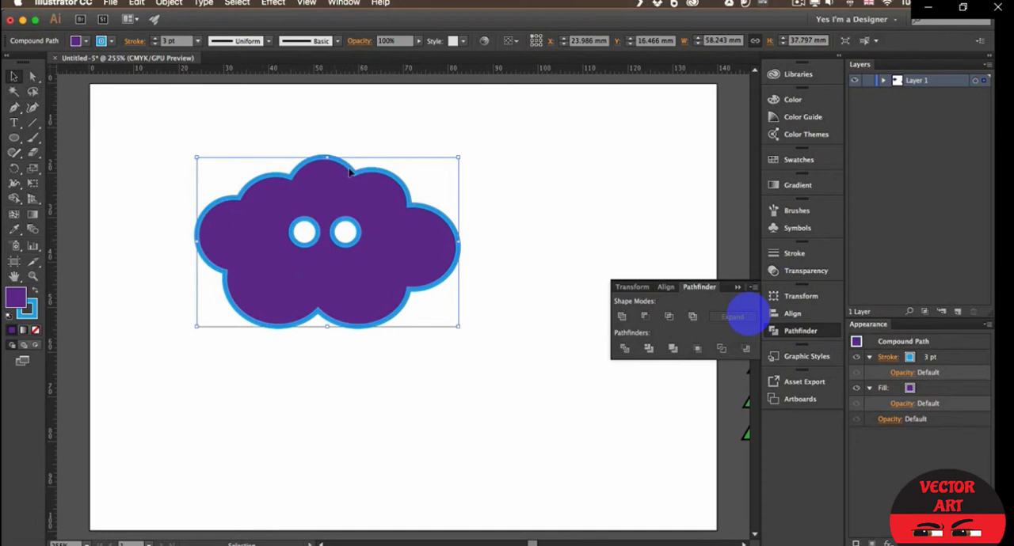
- Move the cloud up and to the right, and undo back to the separate overlapping ellipses
drag(353, 211, 521, 170)
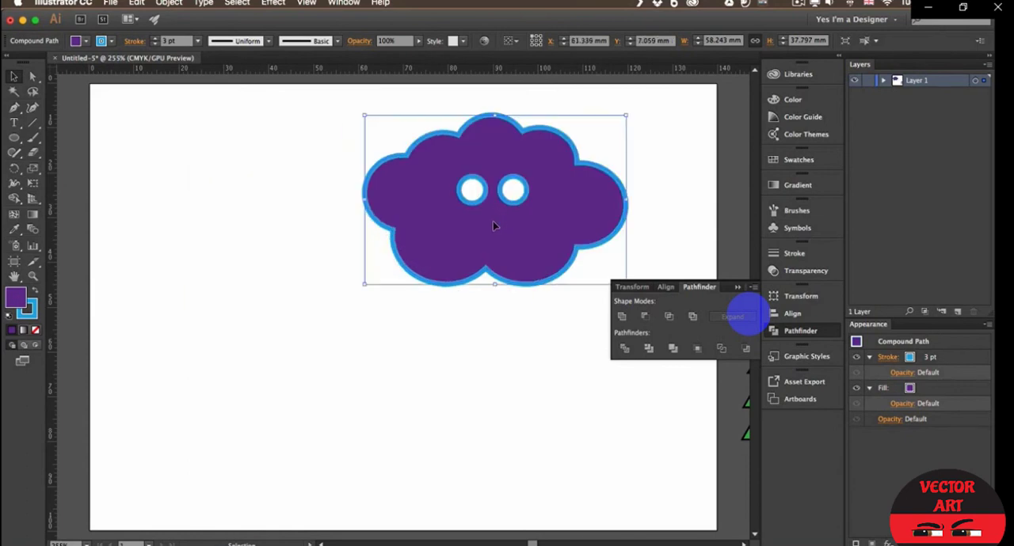
key(ctrl+z)
key(ctrl+z)
key(ctrl+z)
key(ctrl+z)
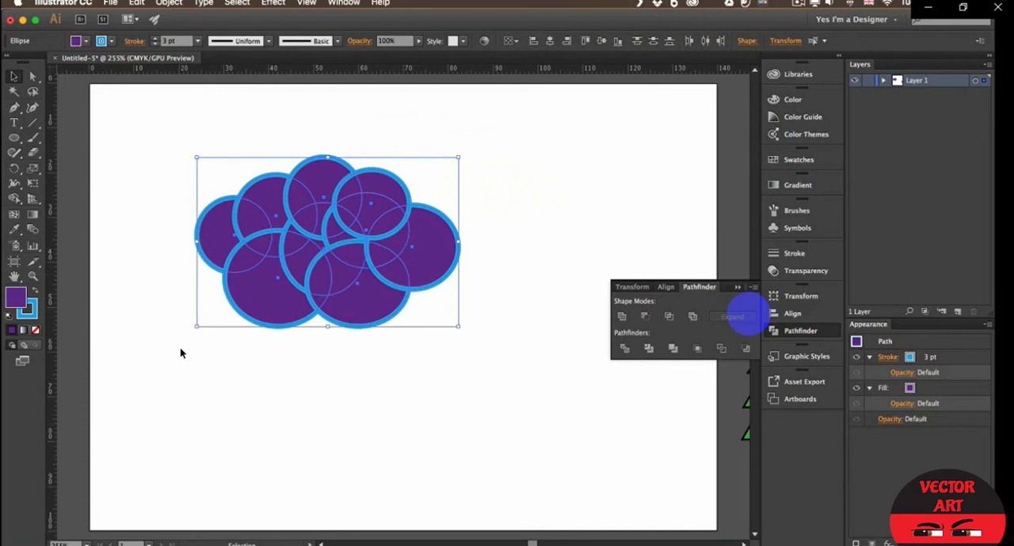
- Combine all the overlapping ellipses into one cloud with the Shape Builder tool
click(15, 200)
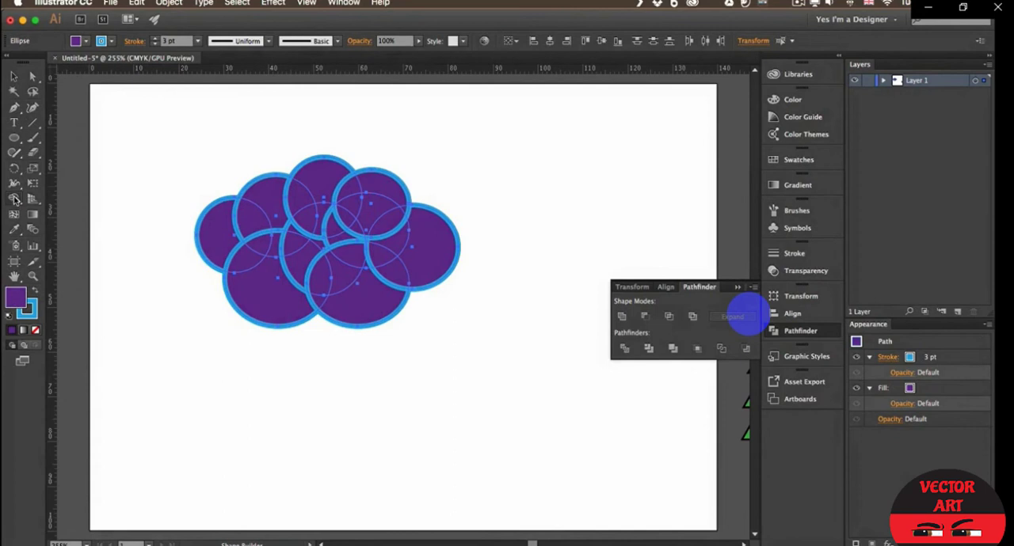
click(14, 199)
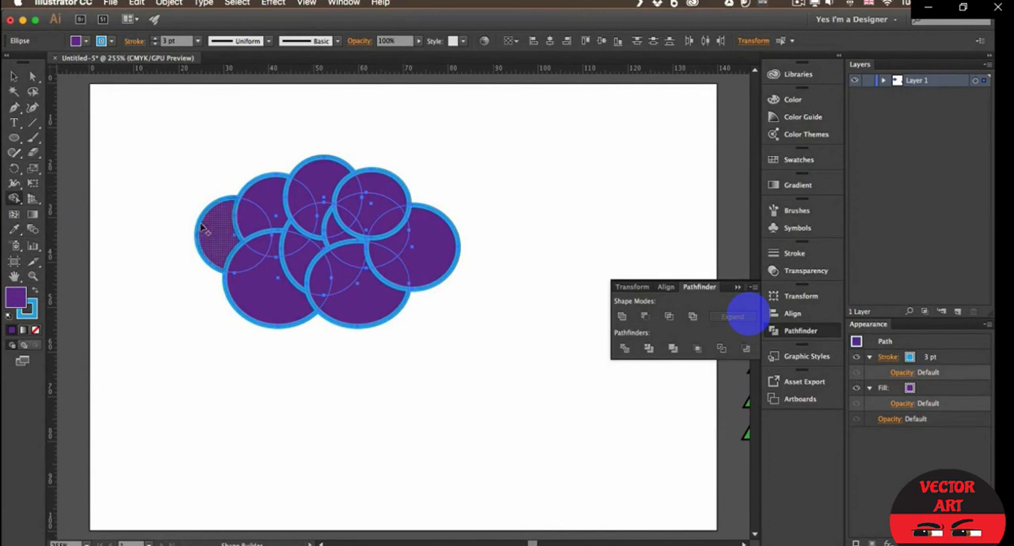
mouse_move(196, 187)
mouse_down()
mouse_move(251, 270)
mouse_move(282, 279)
mouse_move(300, 259)
mouse_move(344, 293)
mouse_move(315, 295)
mouse_move(339, 325)
mouse_up()
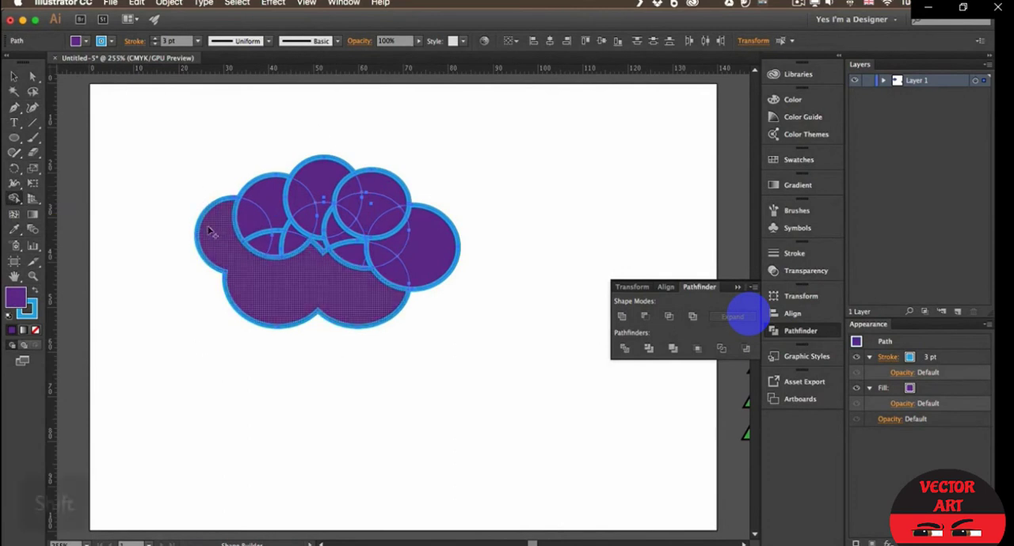
key(shift)
drag(193, 151, 480, 348)
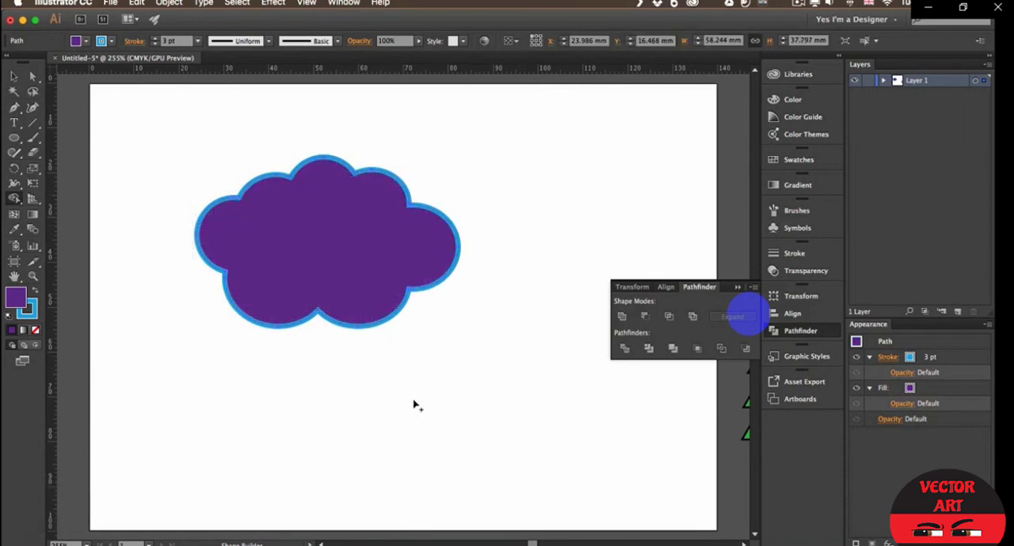
- Draw a rectangle about 77 by 22 mm covering the lower half of the cloud and fill it magenta
drag(14, 139, 75, 136)
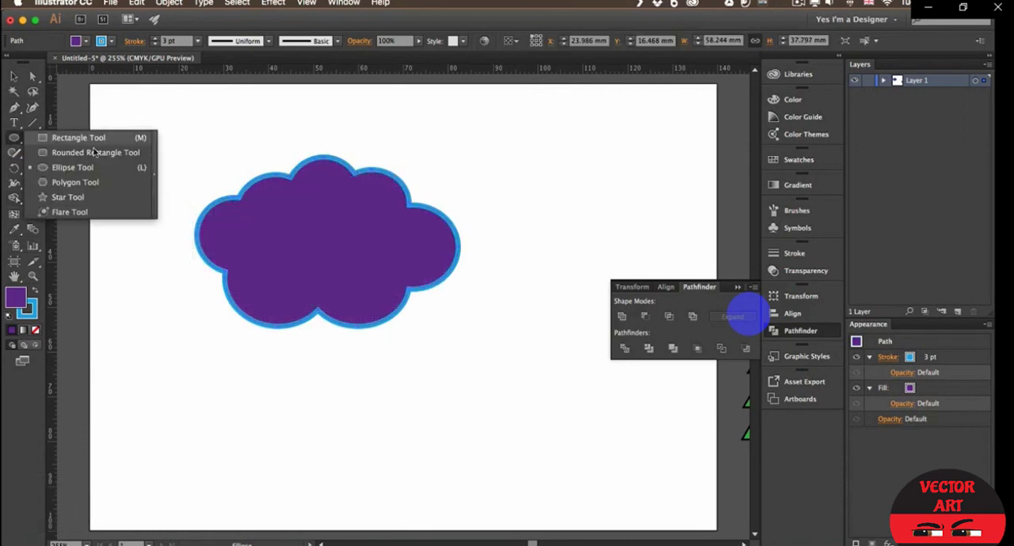
drag(163, 254, 504, 358)
click(76, 41)
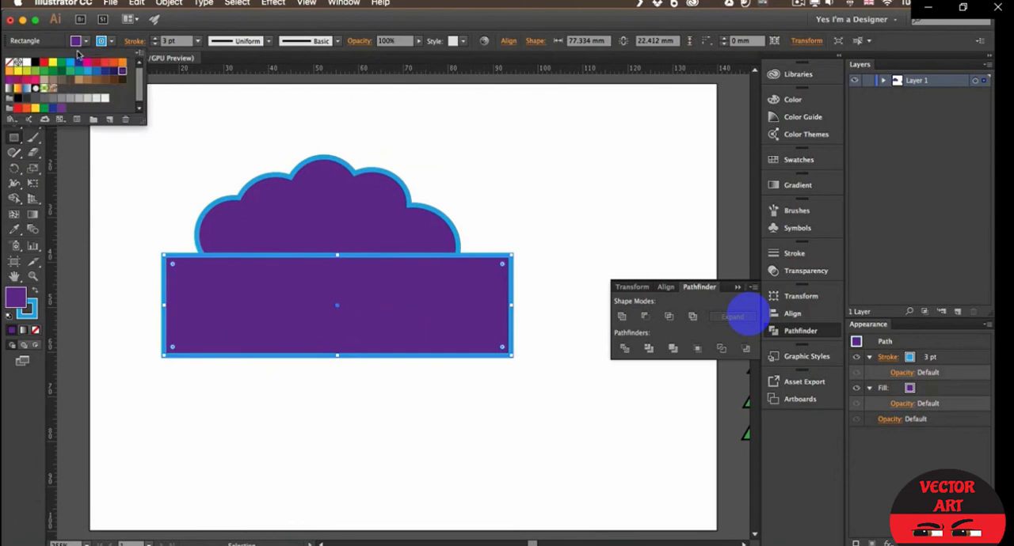
- Remove the rectangle and the lower part of the cloud beneath it with Shape Builder, leaving a flat base
click(18, 76)
drag(194, 150, 332, 359)
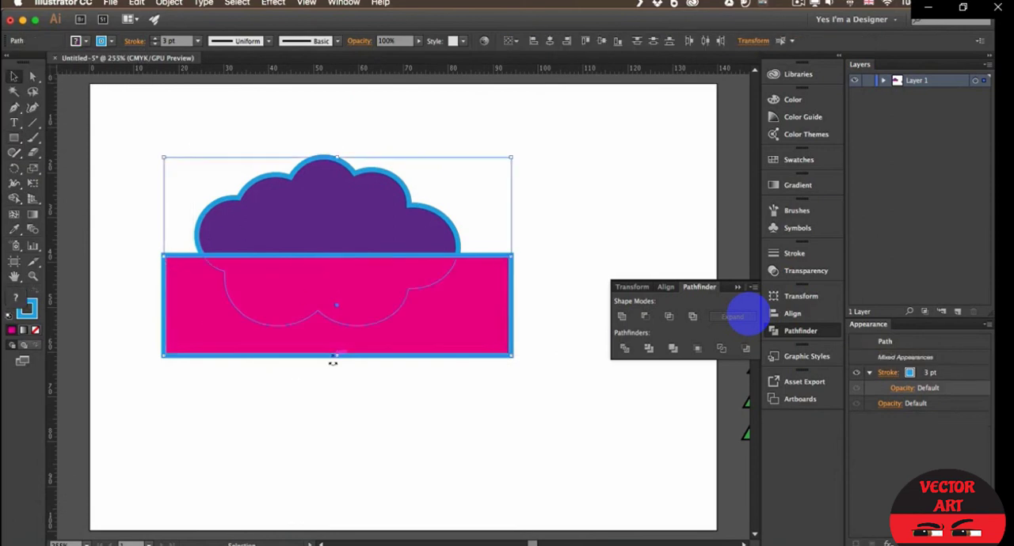
click(16, 199)
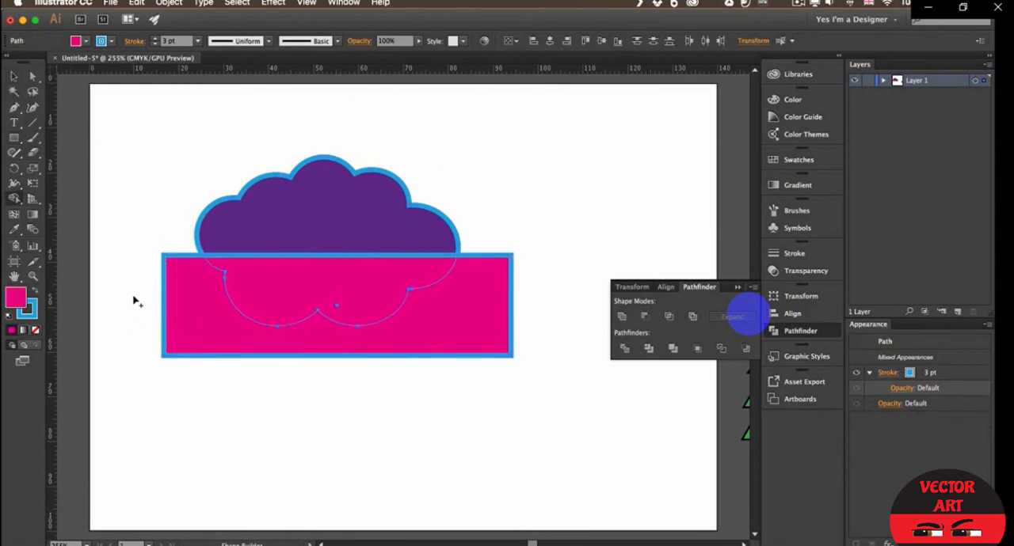
key(alt)
mouse_move(144, 286)
mouse_down()
mouse_move(171, 295)
mouse_move(274, 279)
mouse_up()
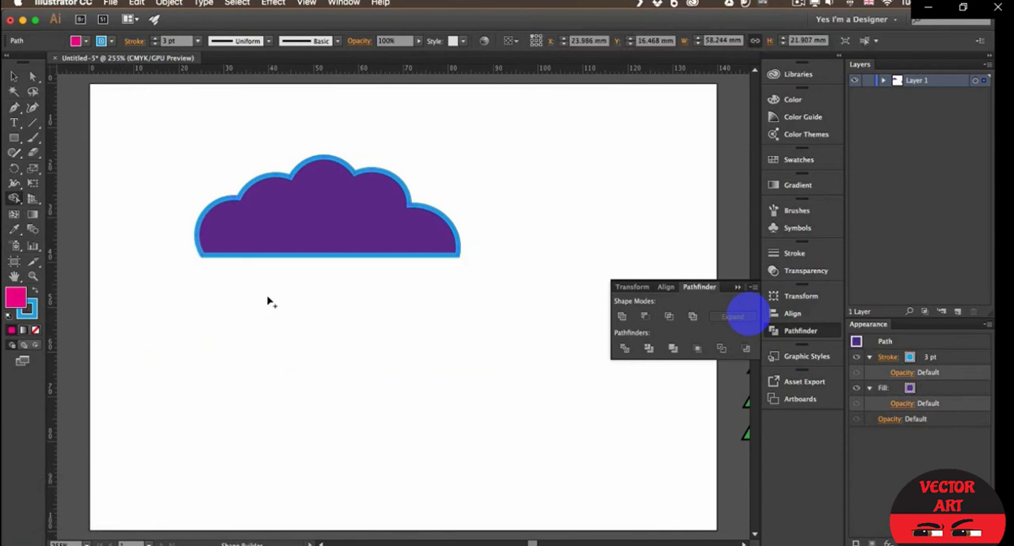
- Draw two small circles as eyes in the middle of the flat-based cloud and cut them out with Shape Builder
key(l)
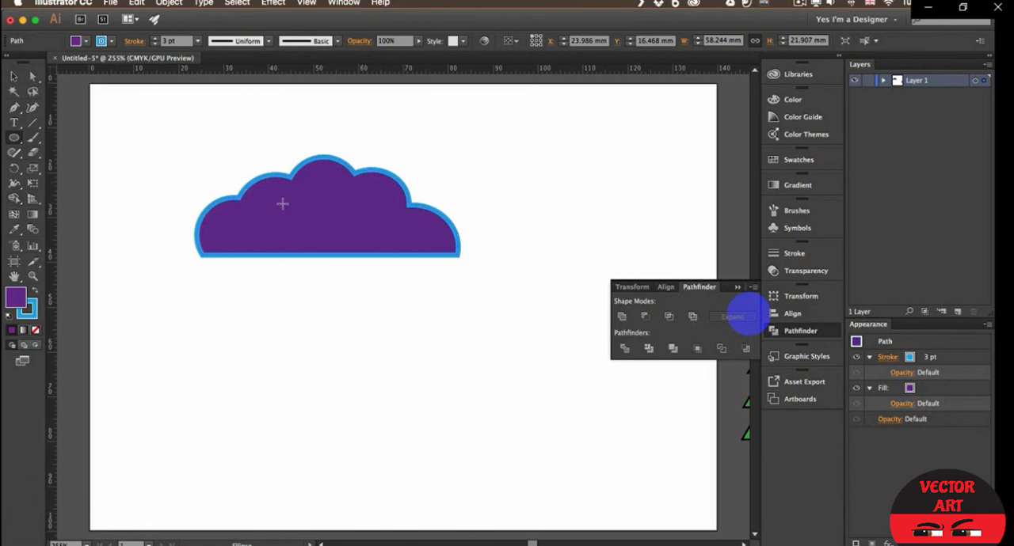
mouse_move(281, 202)
mouse_down()
mouse_move(301, 224)
mouse_move(329, 213)
mouse_move(341, 224)
mouse_up()
key(v)
key(super+a)
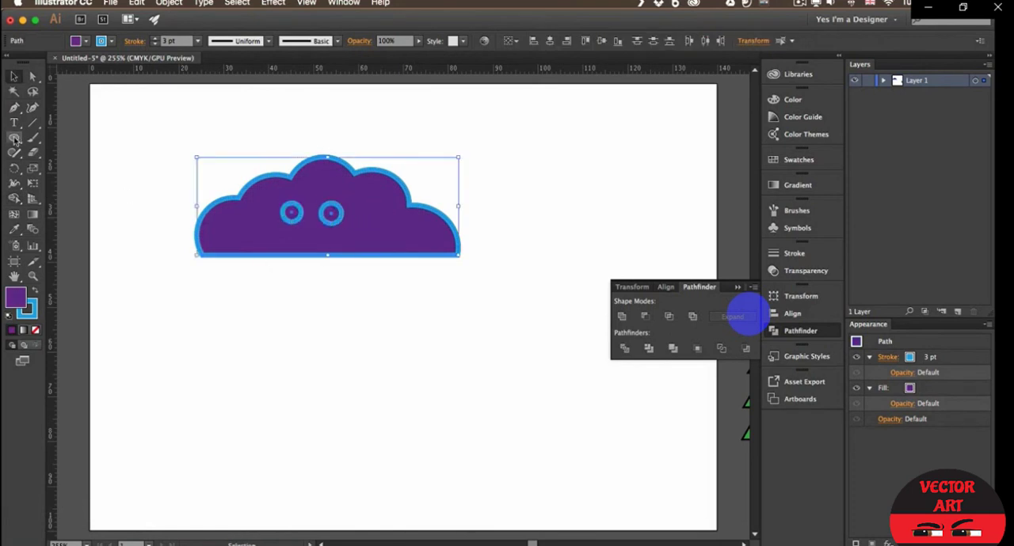
click(17, 199)
alt+click(291, 212)
alt+click(331, 212)
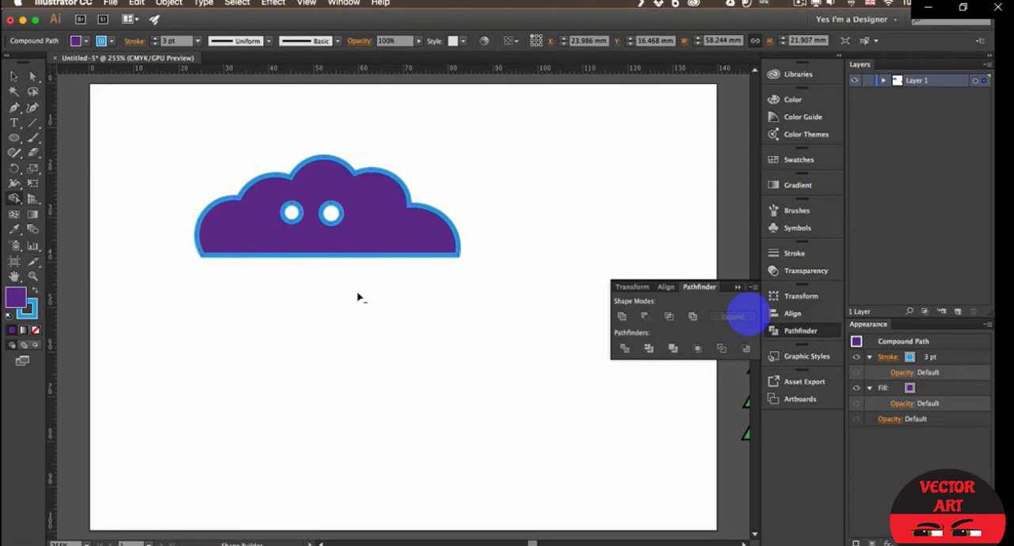
key(v)
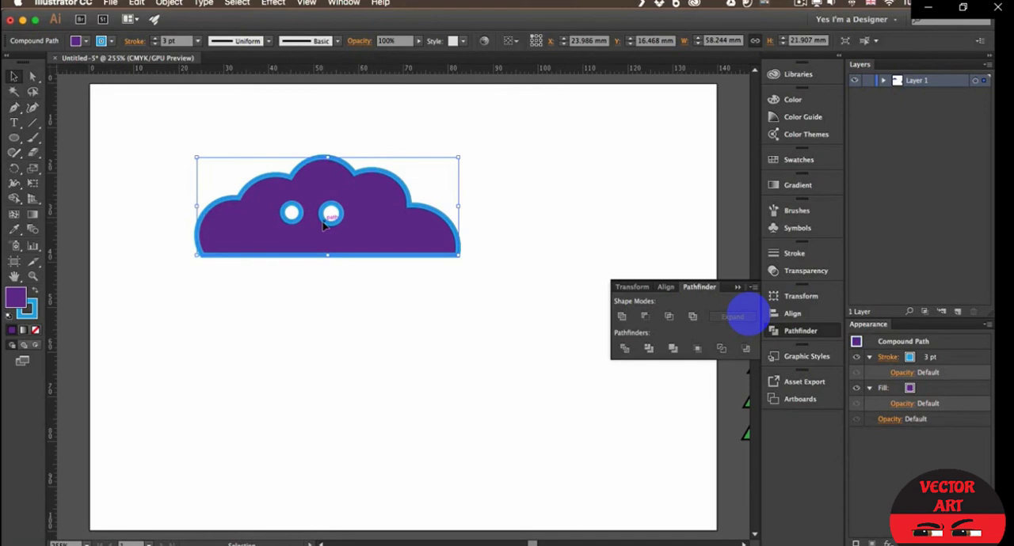
click(168, 3)
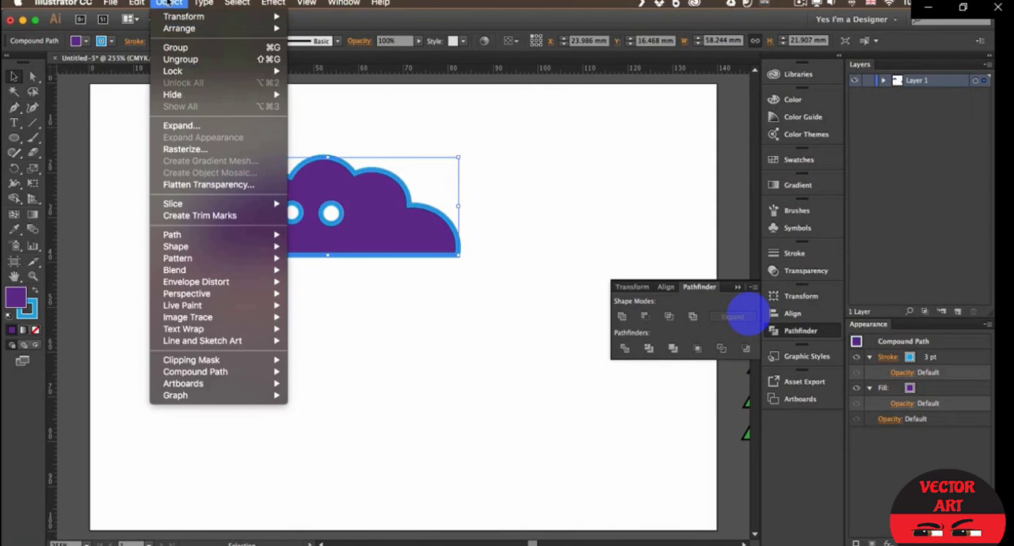
click(131, 252)
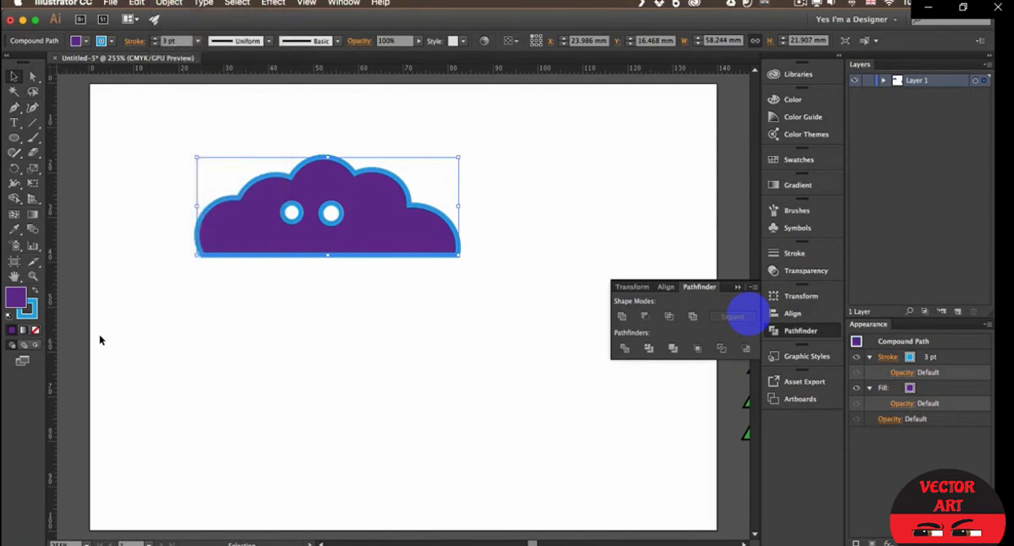
- Draw an upright, fully rounded rectangle about 19 by 41 mm below the cloud
click(15, 138)
click(63, 159)
drag(257, 315, 331, 484)
key(Right)
mouse_move(342, 489)
mouse_down()
mouse_move(340, 472)
mouse_move(350, 472)
mouse_up()
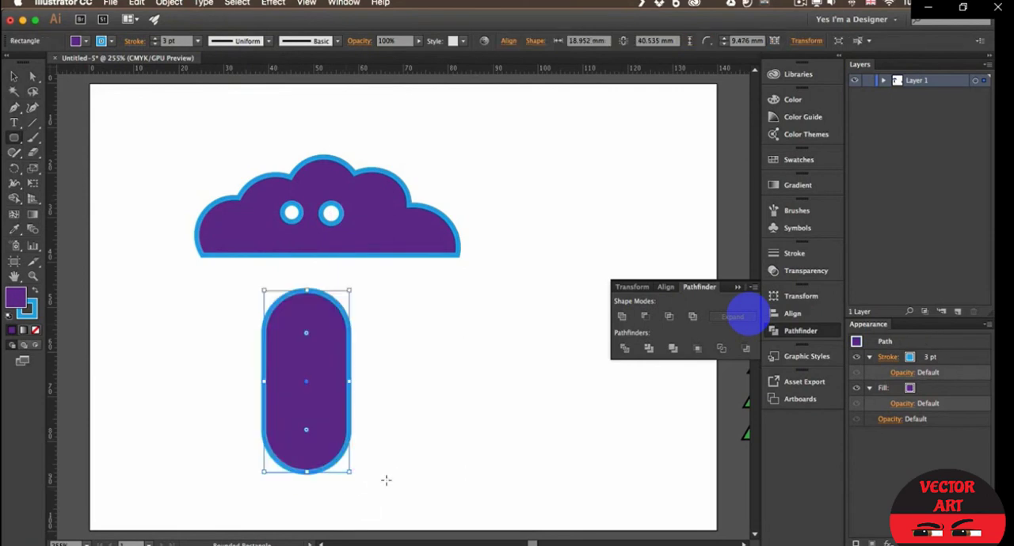
- Remove the fill of the rounded rectangle and set its blue stroke to 10 pt
click(156, 38)
click(155, 37)
click(155, 37)
click(155, 37)
click(86, 41)
click(10, 62)
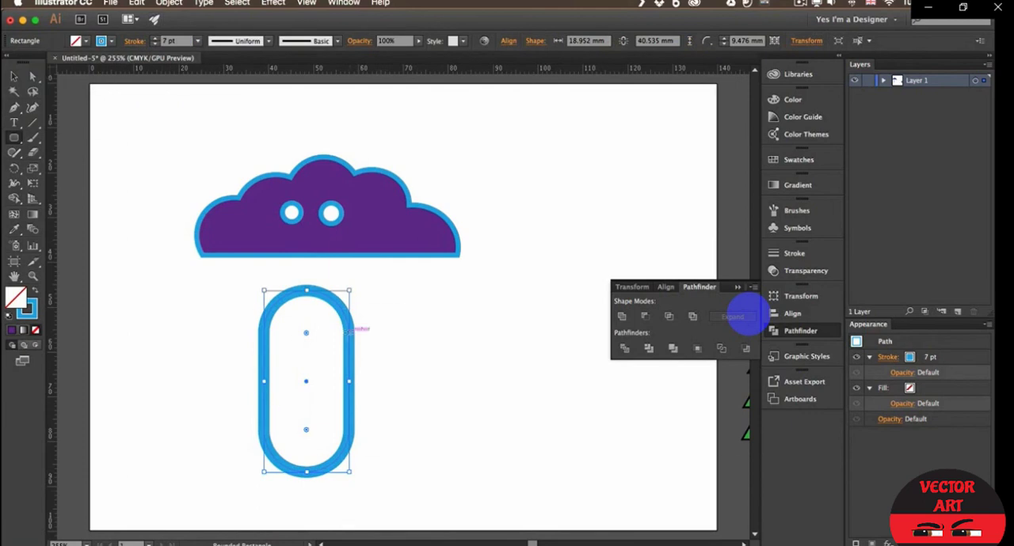
click(156, 38)
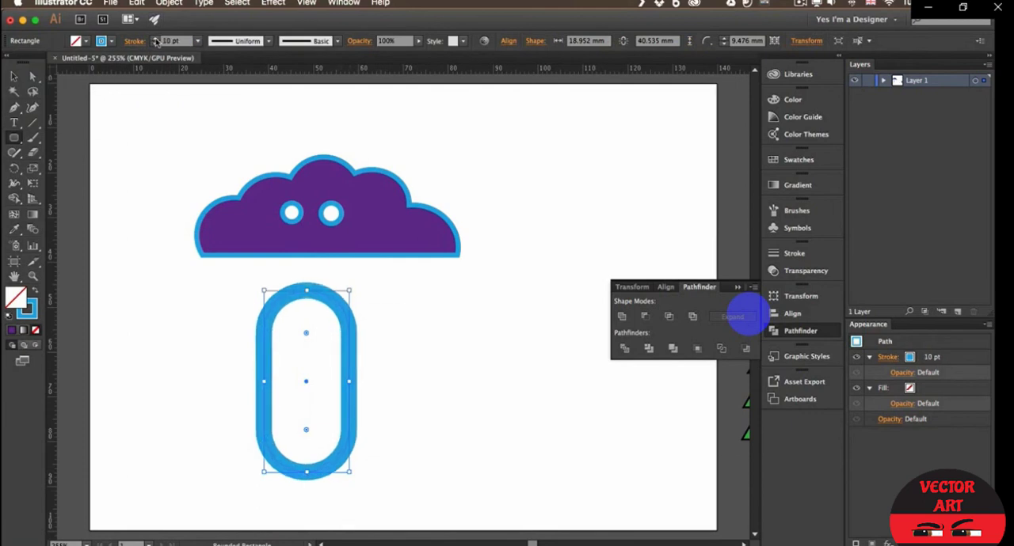
click(156, 38)
click(156, 38)
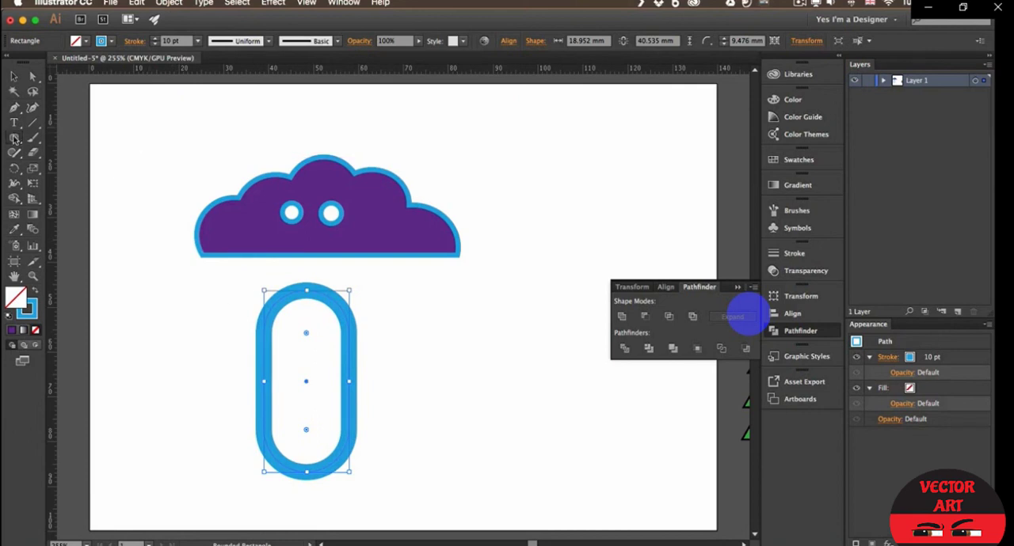
- Draw a rectangle about 49 by 14 mm across the middle of the rounded outline, with yellow fill and no stroke
drag(14, 139, 75, 134)
mouse_move(200, 342)
mouse_down()
mouse_move(264, 371)
mouse_move(420, 406)
mouse_up()
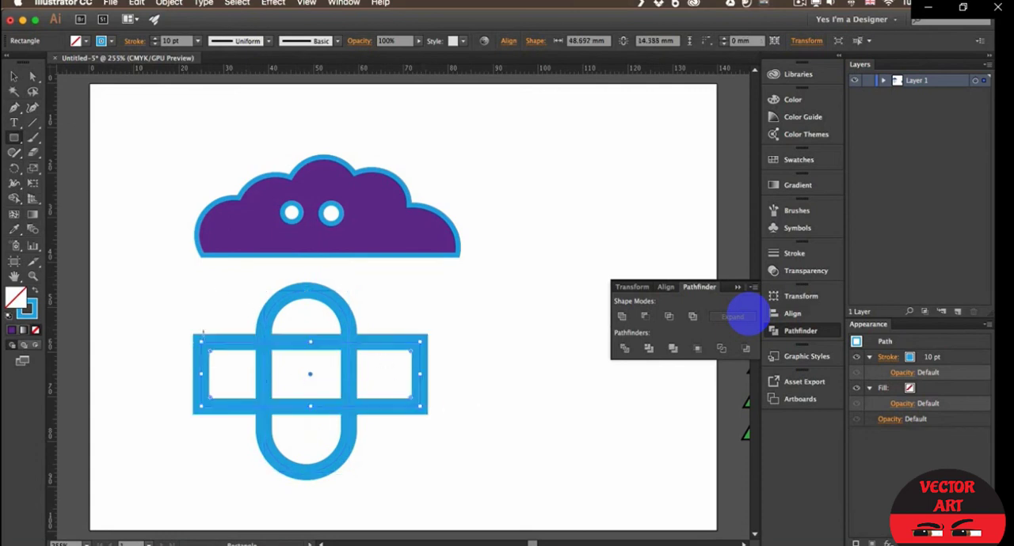
click(86, 42)
click(85, 42)
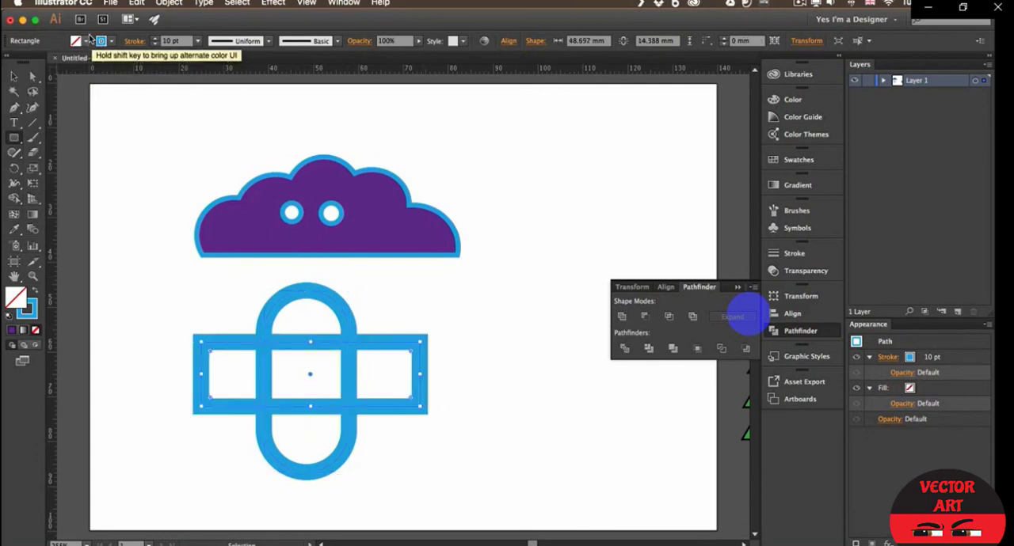
key(shift+x)
click(85, 42)
click(55, 66)
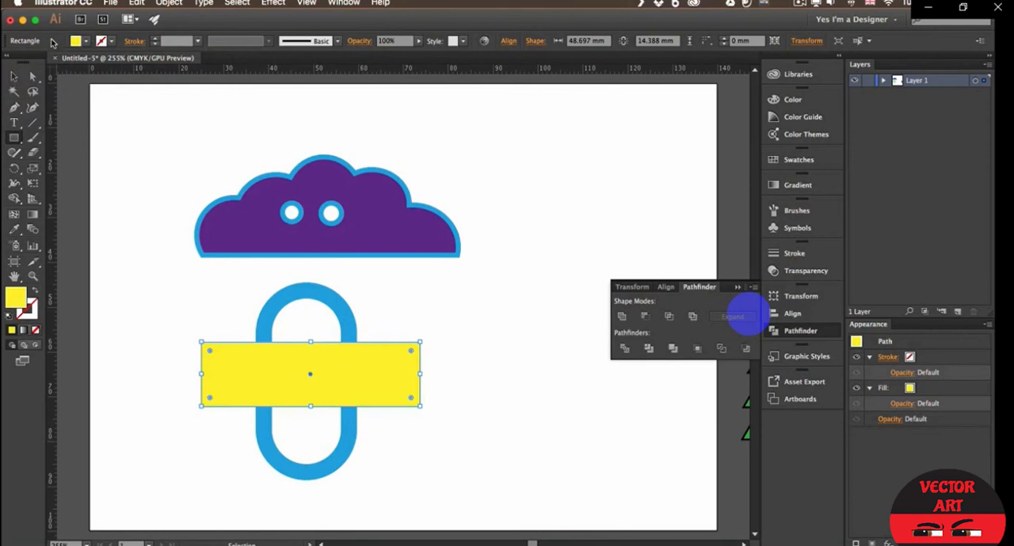
- Try to cut the yellow rectangle's area out of the unexpanded rounded outline with Shape Builder, and undo it
key(v)
shift+click(309, 290)
key(shift+m)
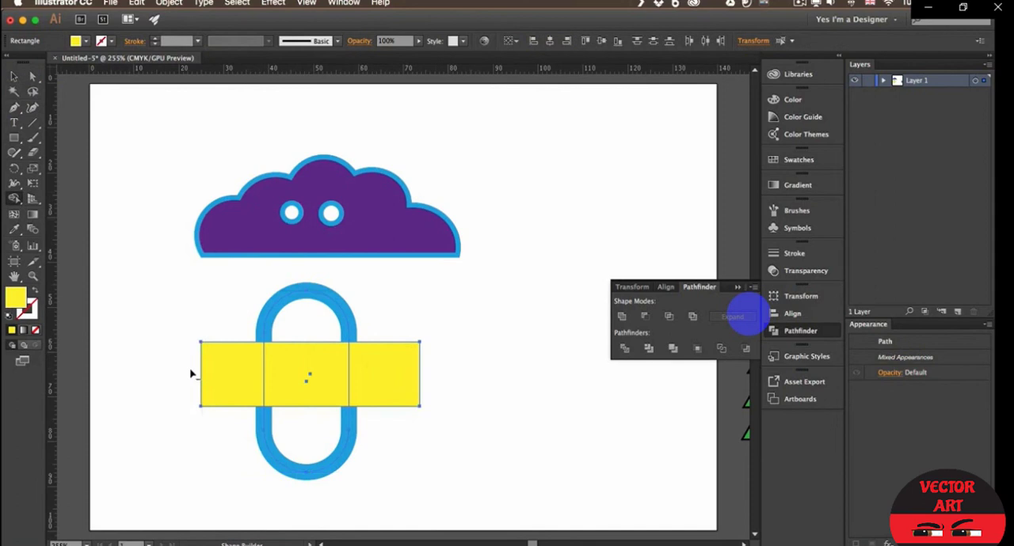
drag(191, 373, 429, 377)
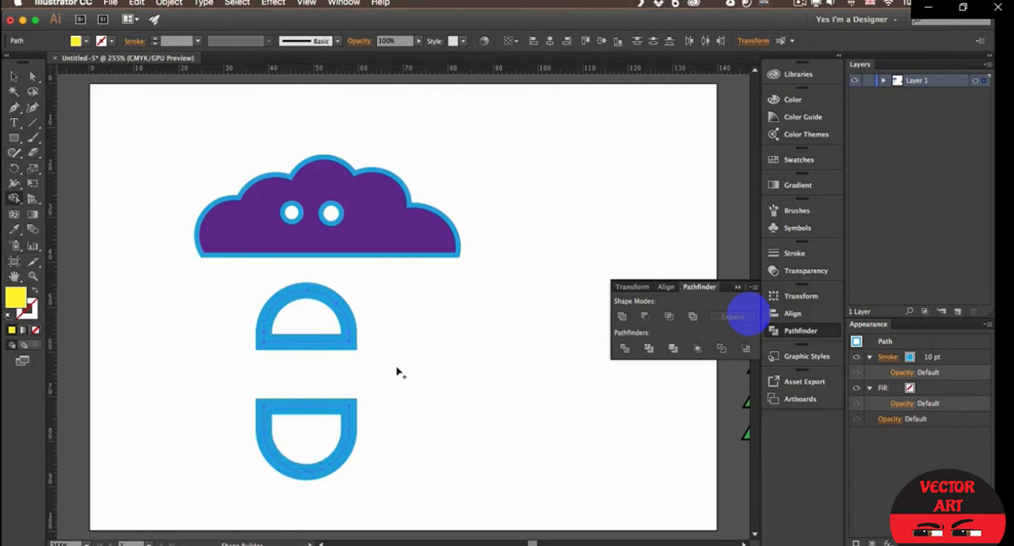
key(super+z)
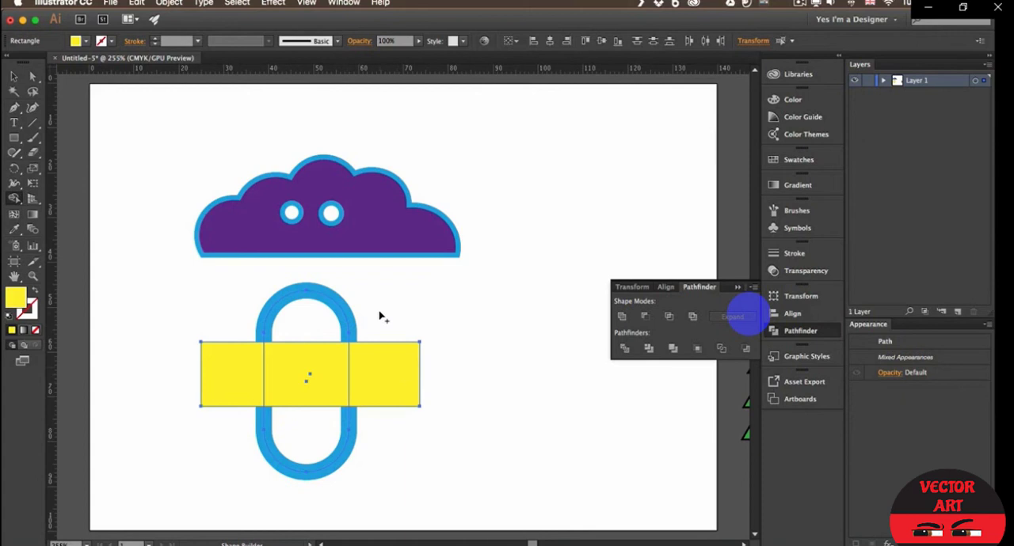
- Expand the fill and stroke of the blue rounded outline into a solid shape
key(v)
click(340, 316)
click(346, 321)
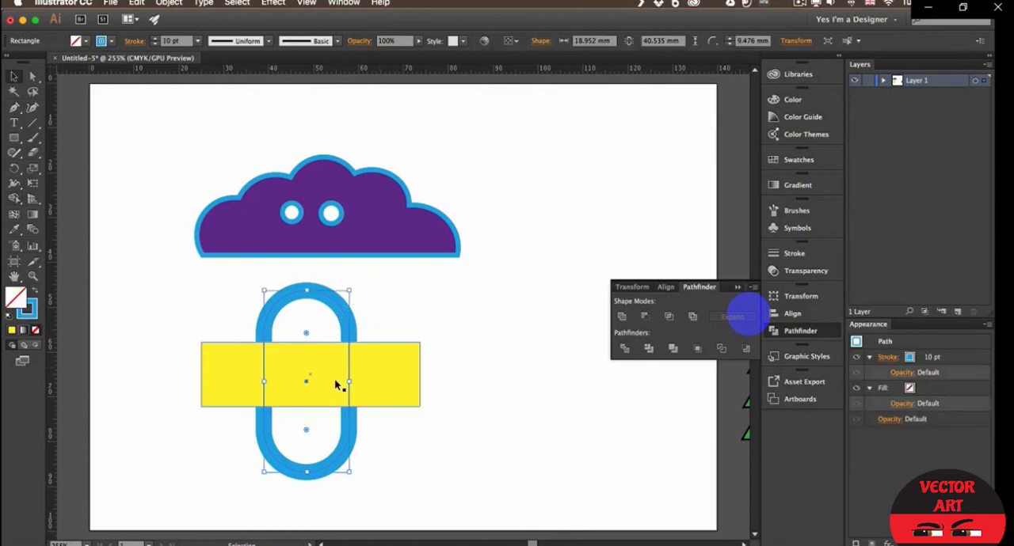
click(169, 3)
key(Return)
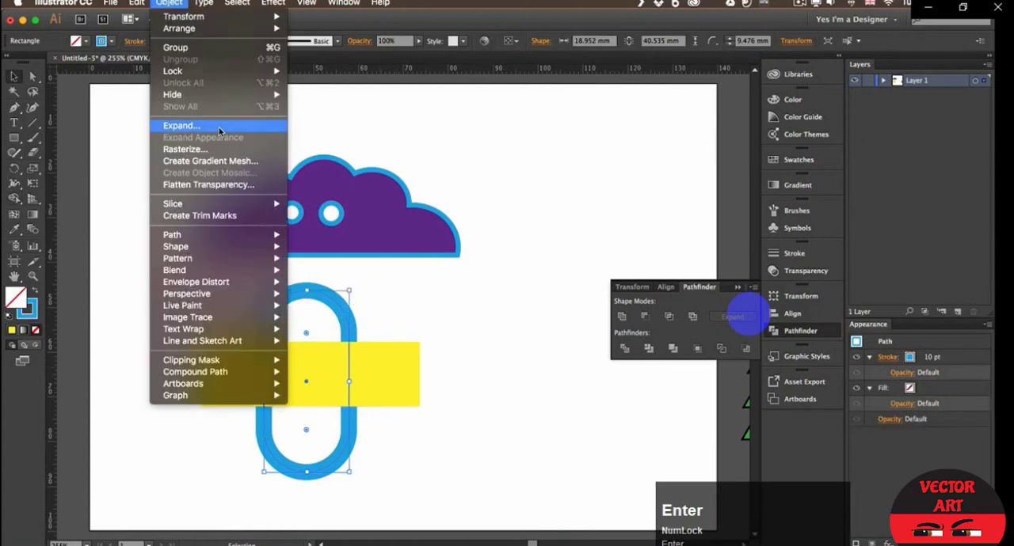
click(219, 130)
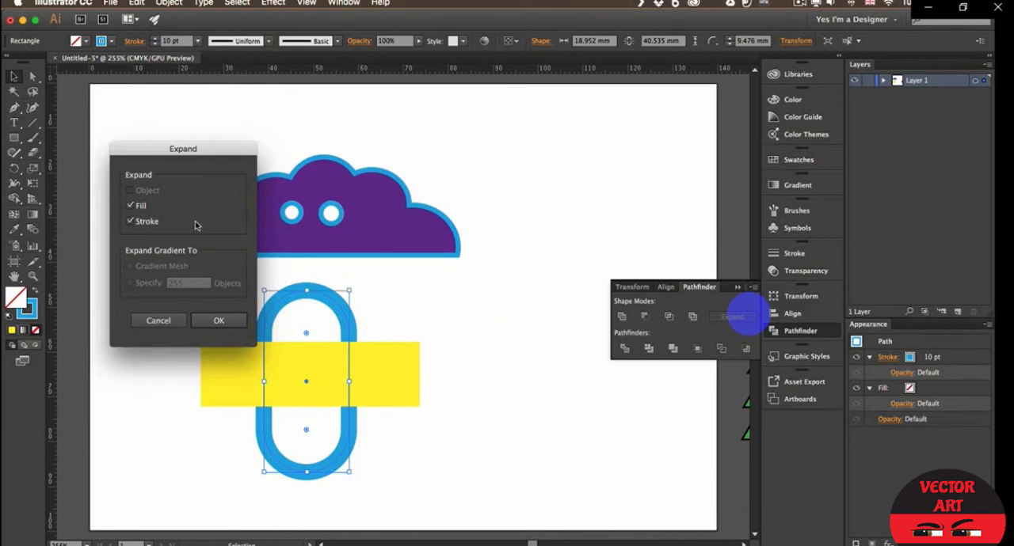
click(219, 320)
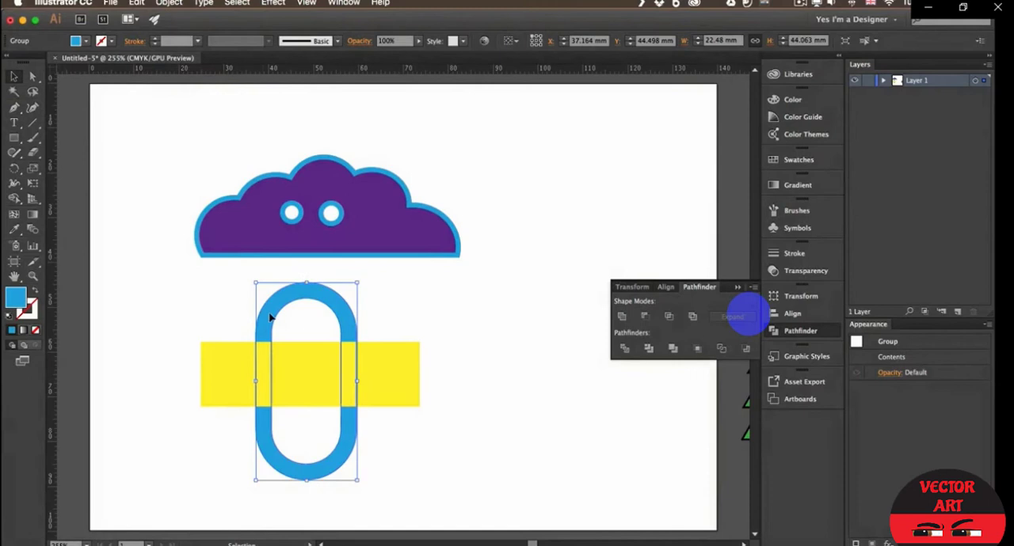
- Remove the yellow rectangle and the parts of the expanded outline beneath it with Shape Builder, leaving two separate U-shaped arcs
drag(187, 321, 403, 439)
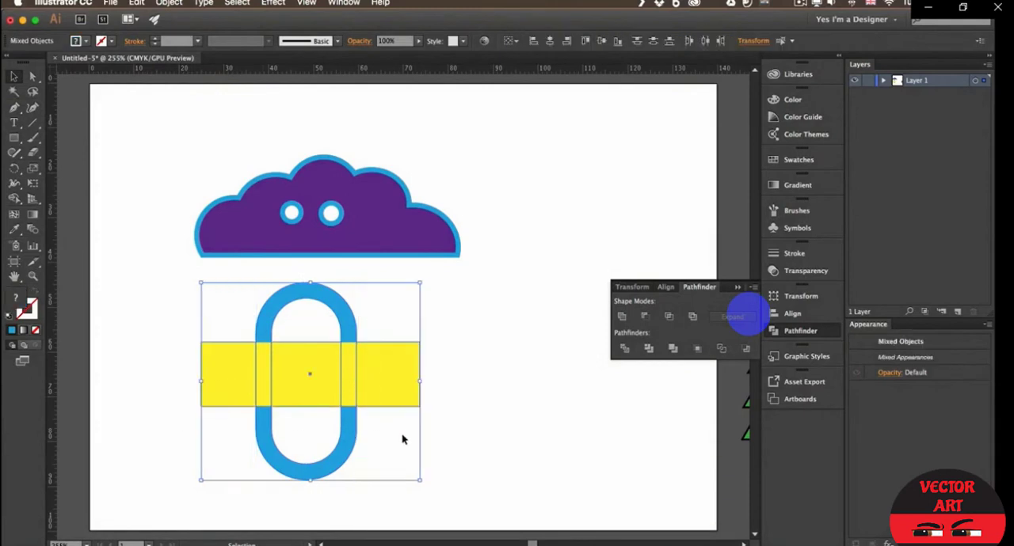
key(shift+m)
drag(178, 367, 431, 377)
key(v)
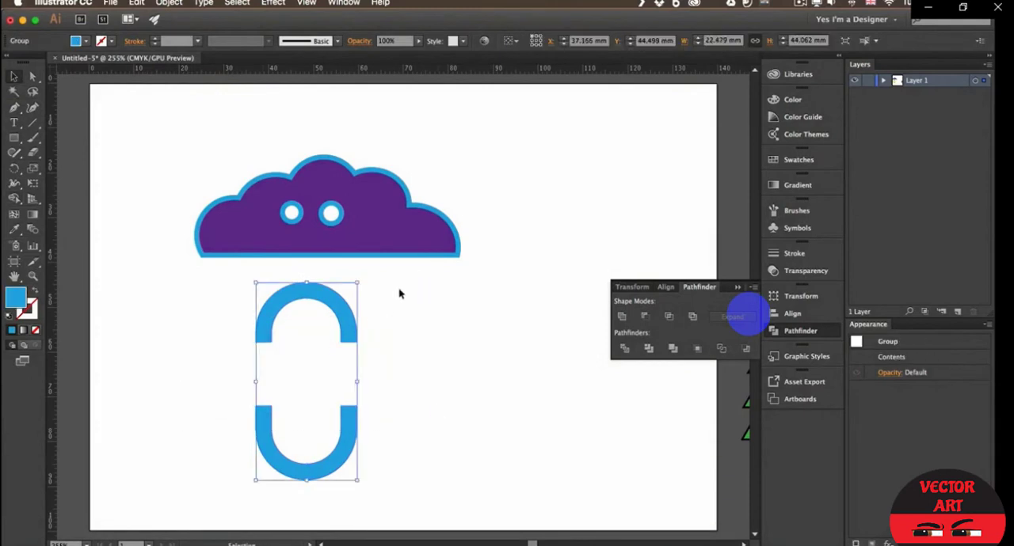
key(a)
click(356, 284)
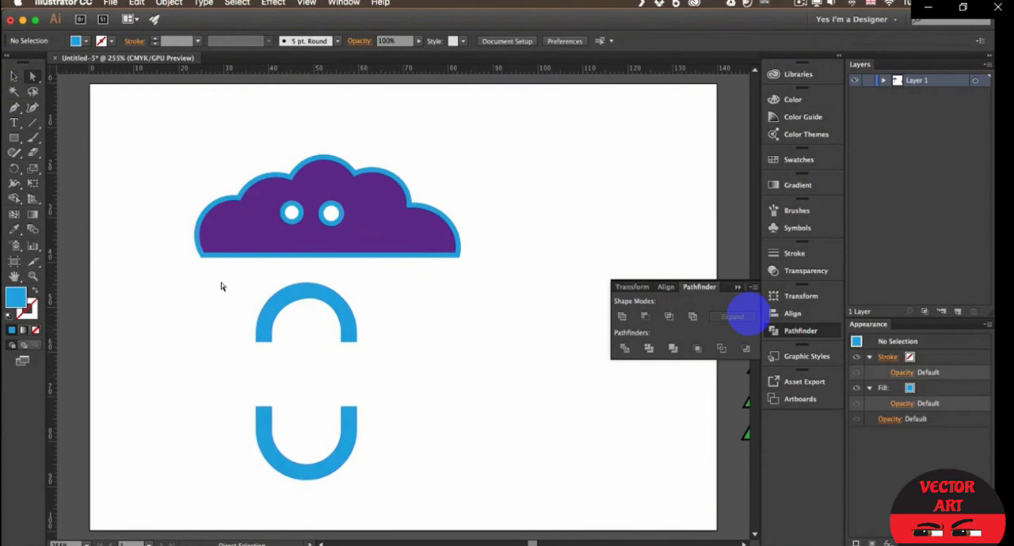
key(v)
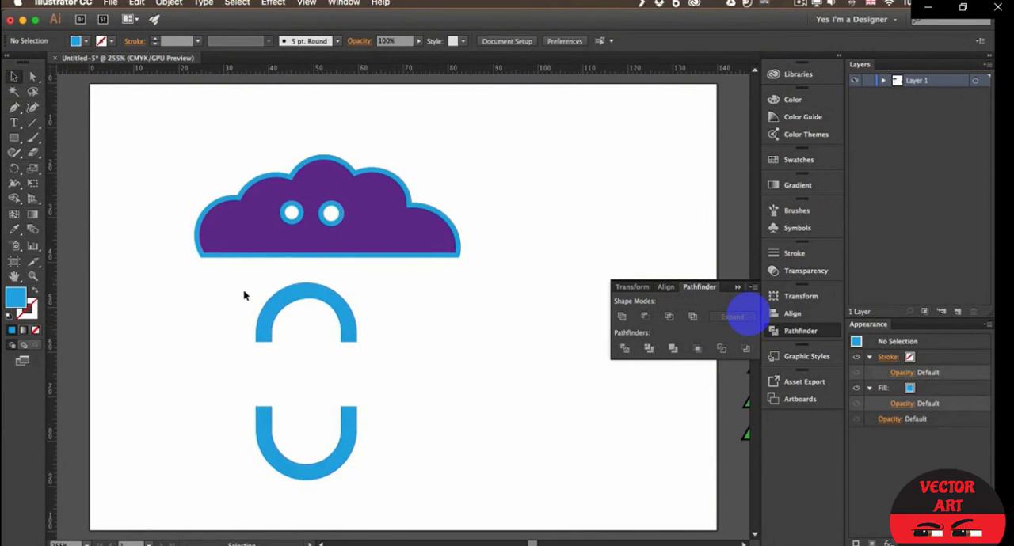
- Move the cloud and the two blue arcs together toward the upper-left corner of the artboard
click(369, 227)
drag(369, 226, 275, 199)
click(333, 261)
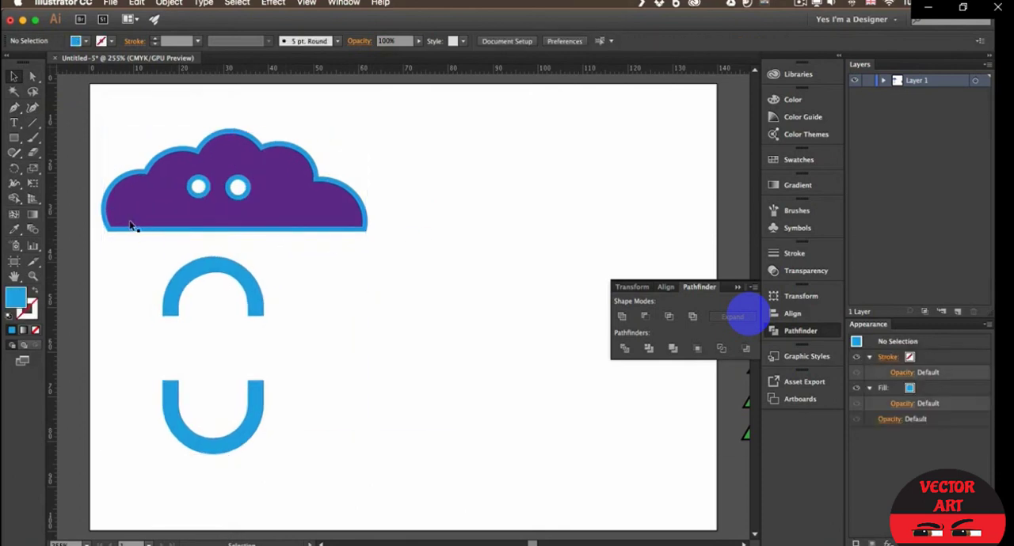
- Draw an ellipse about 44 by 30 mm beside the cloud and give it the default white fill and black stroke
key(l)
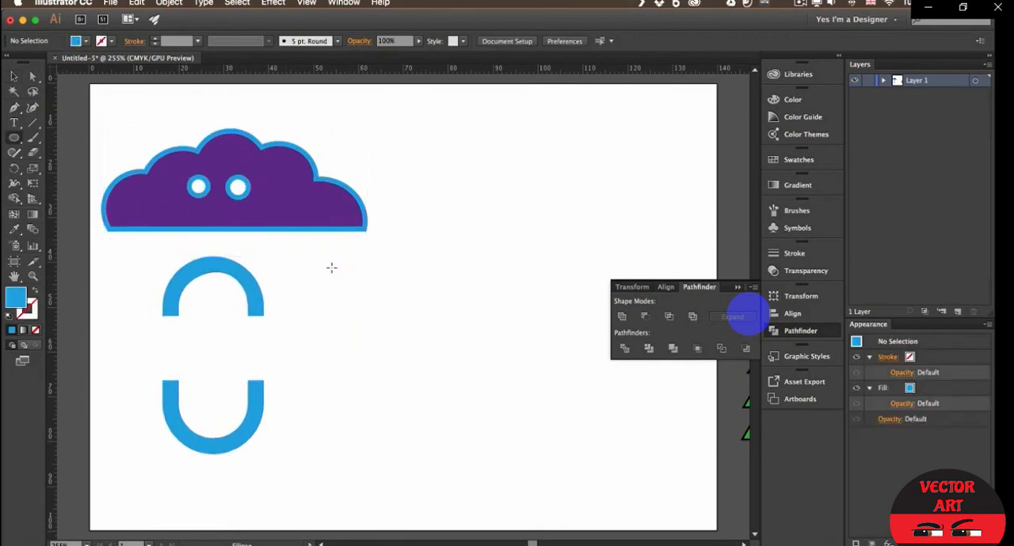
scroll(403, 270, right, 2)
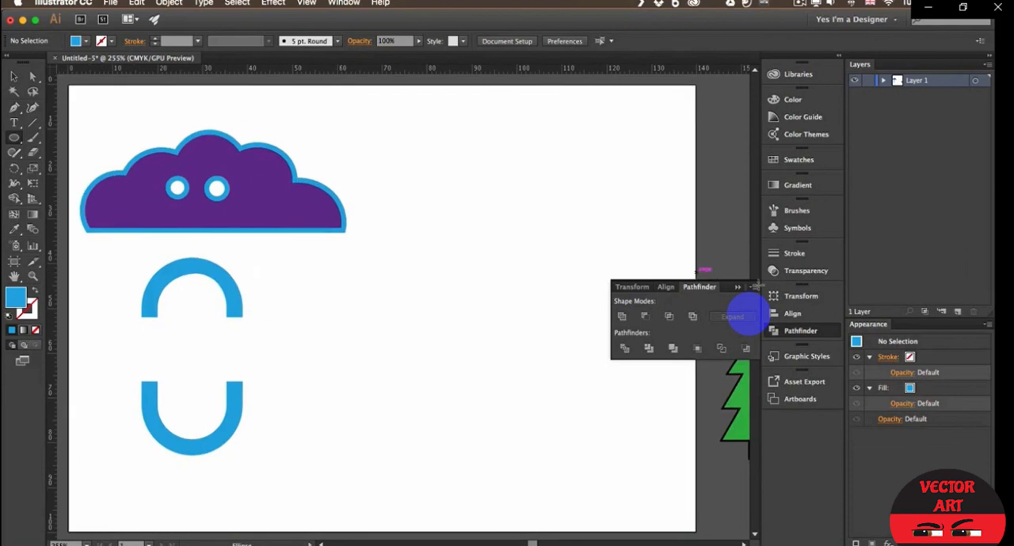
drag(400, 156, 598, 292)
key(d)
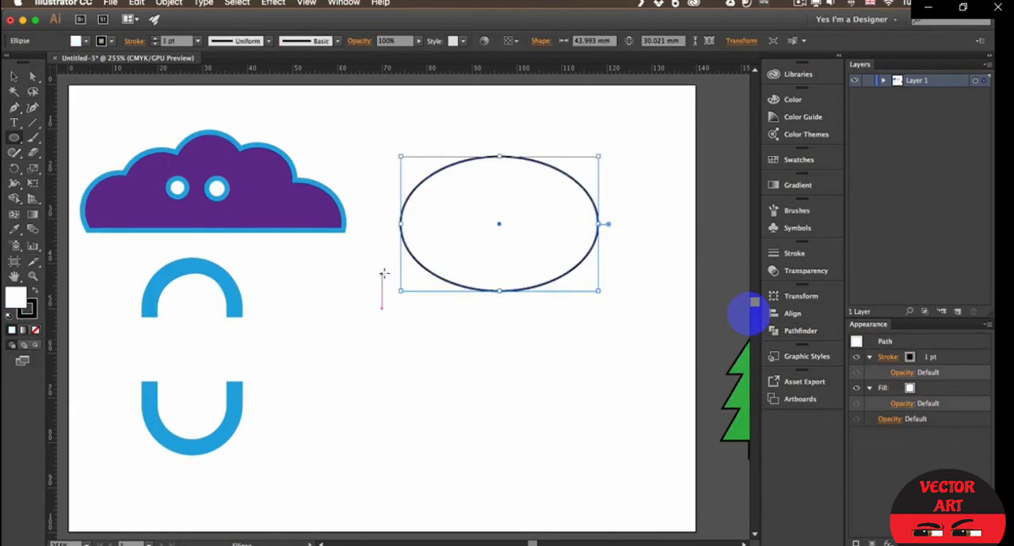
- Draw an ellipse about 17 by 11 mm over the large ellipse's left edge and copy it into an overlapping row of four
drag(386, 221, 466, 270)
key(v)
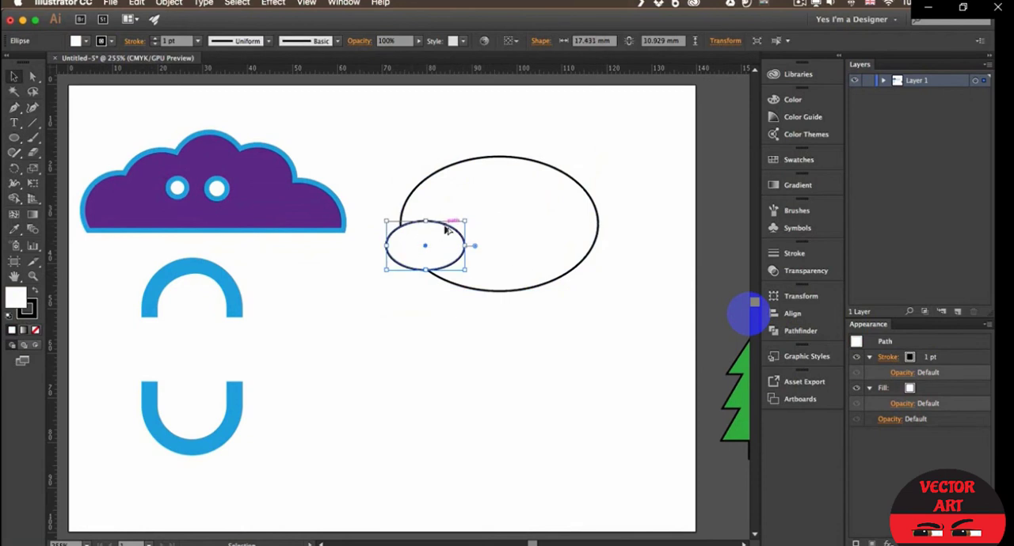
drag(445, 229, 609, 228)
click(417, 356)
- Try to remove the small ellipses and the large ellipse's lower part with Shape Builder, and undo the cut
drag(371, 135, 629, 316)
key(shift+m)
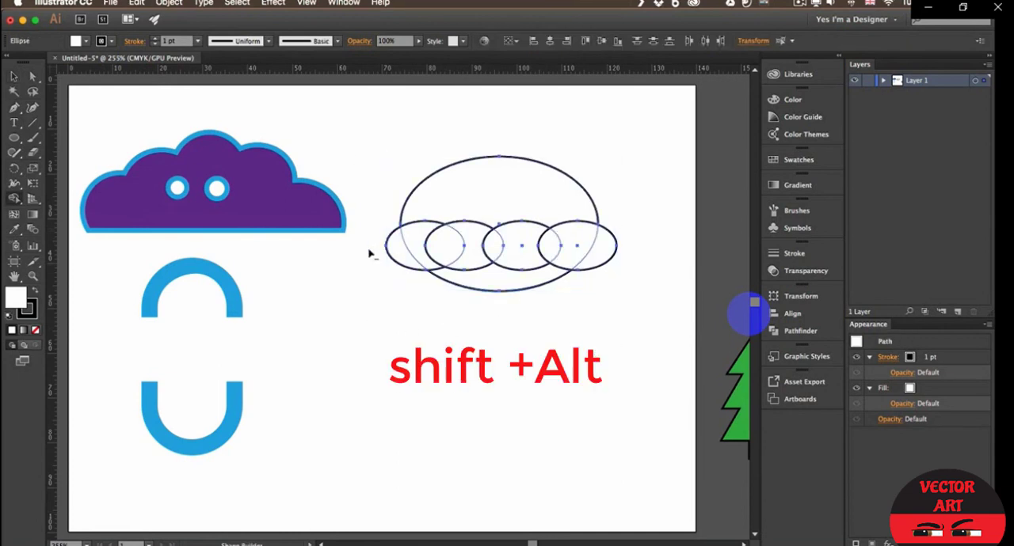
mouse_move(365, 251)
mouse_down()
mouse_move(420, 281)
mouse_move(640, 313)
mouse_move(644, 324)
mouse_up()
key(v)
click(545, 381)
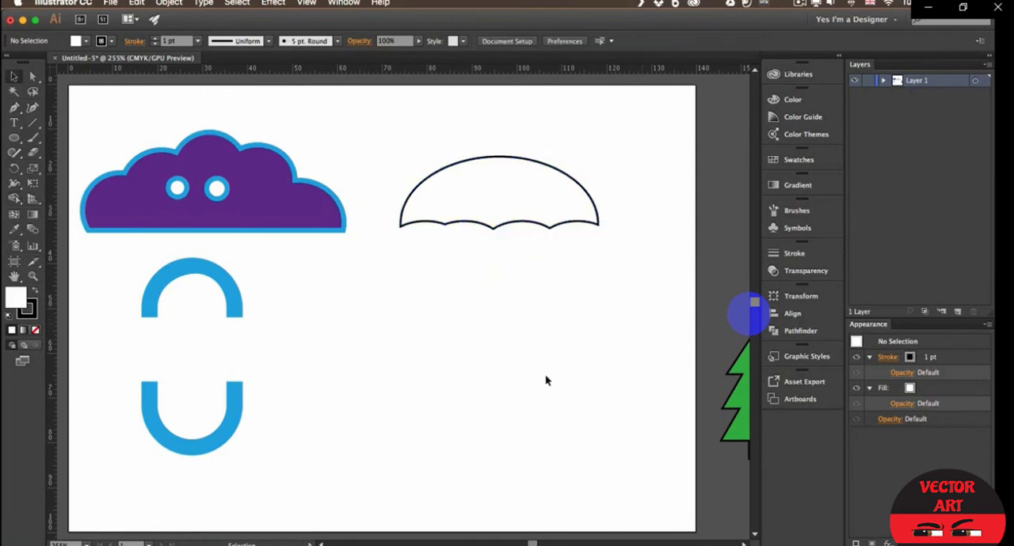
key(ctrl+z)
key(ctrl+z)
key(ctrl+z)
key(ctrl+z)
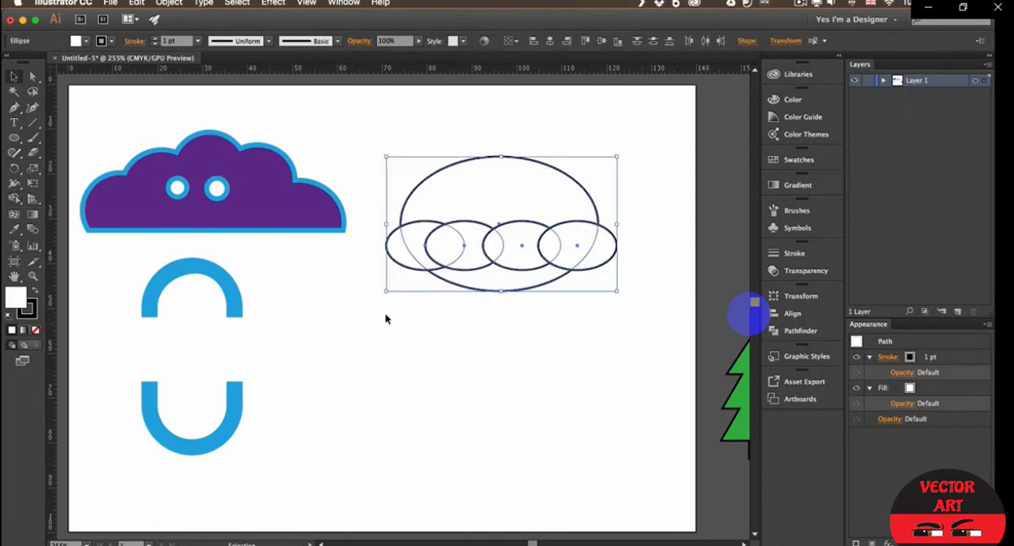
- Even out the second small ellipse's spacing and remove the row and the large ellipse's lower part with Shape Builder, leaving a scalloped umbrella canopy
drag(420, 233, 487, 236)
click(563, 342)
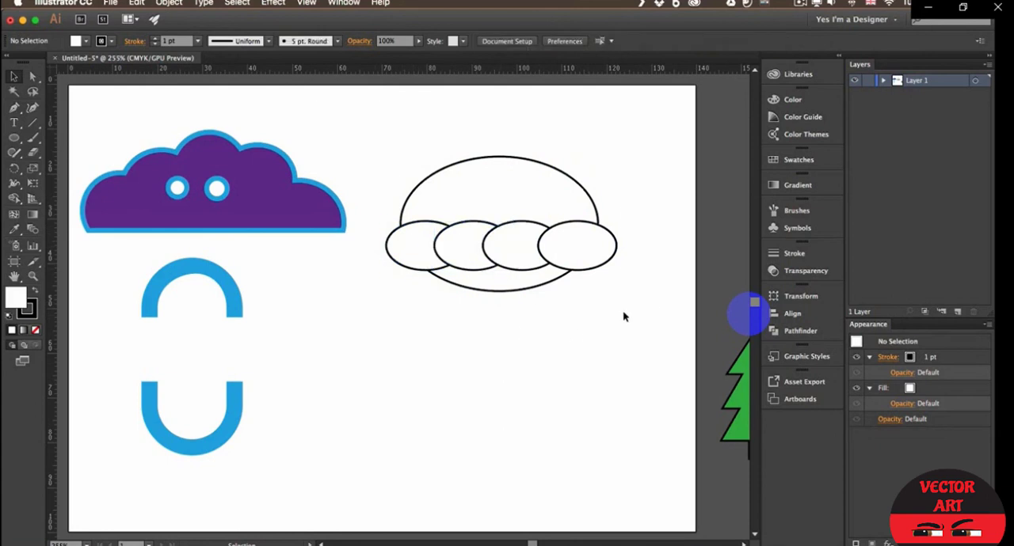
drag(623, 317, 355, 156)
key(shift+m)
drag(364, 251, 606, 297)
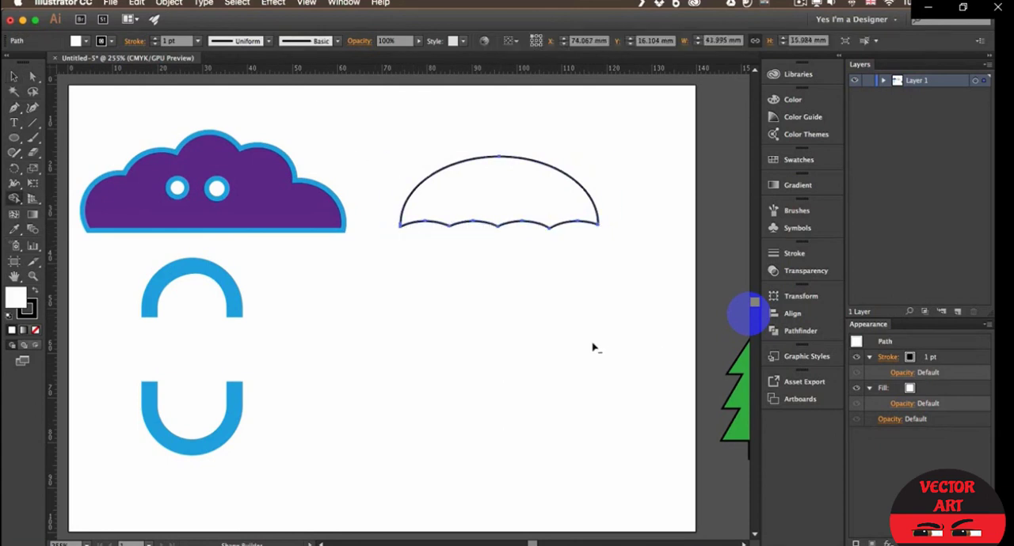
key(v)
click(500, 307)
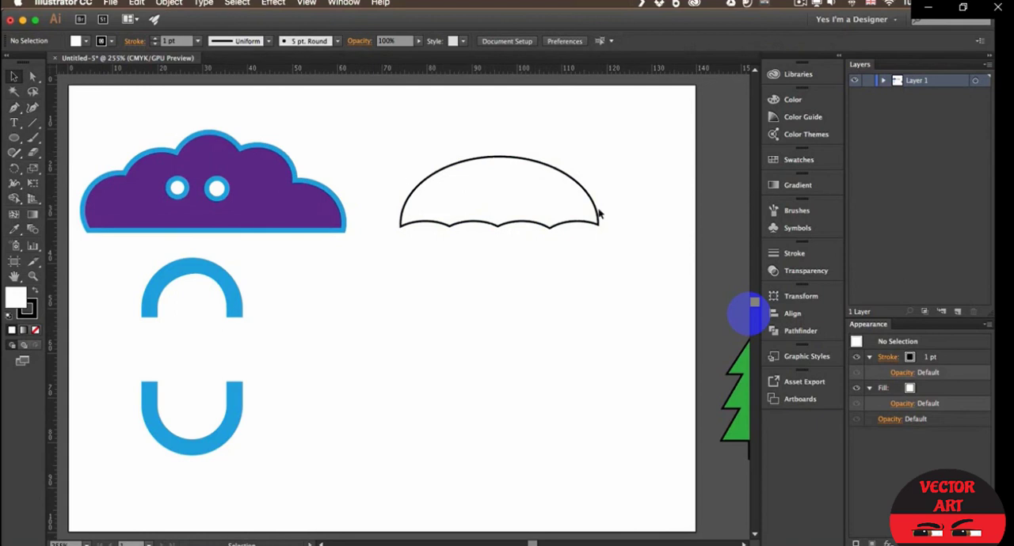
- Draw a tall, fully rounded rectangle about 17 by 53 mm over the left half of the umbrella canopy
click(14, 138)
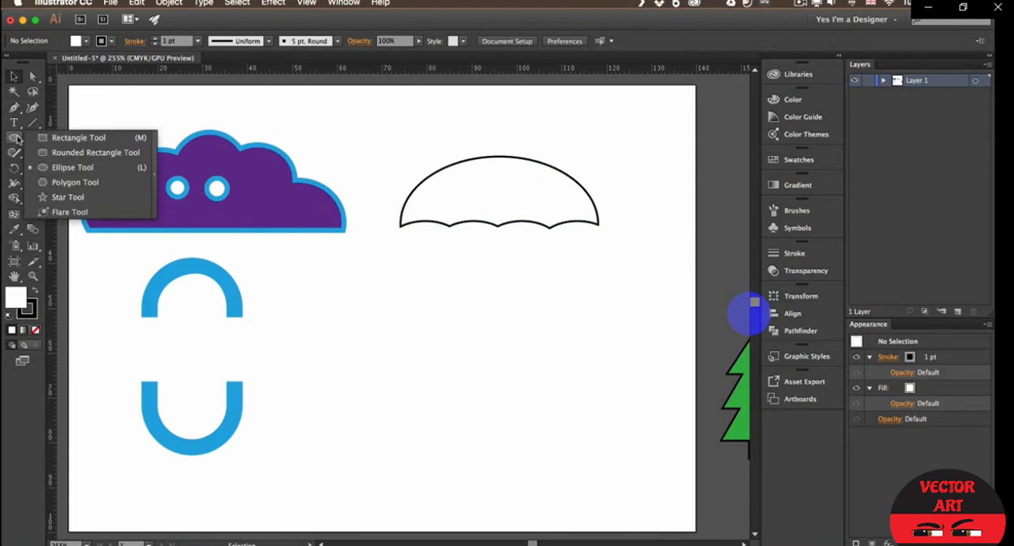
click(66, 153)
drag(426, 113, 499, 349)
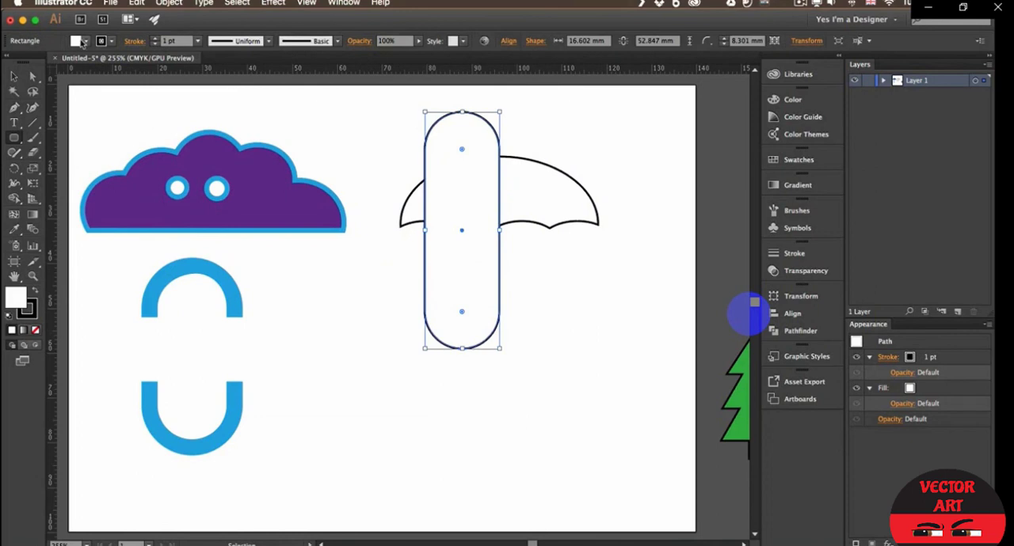
- Give the tall rounded rectangle no fill and a 10 pt magenta stroke
click(83, 41)
click(10, 64)
shift+click(156, 38)
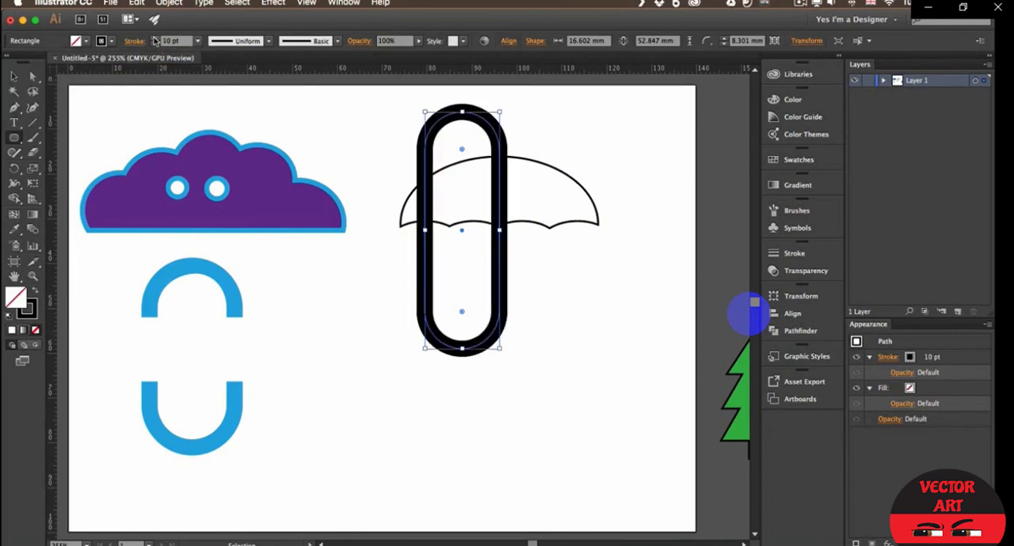
click(113, 44)
click(87, 61)
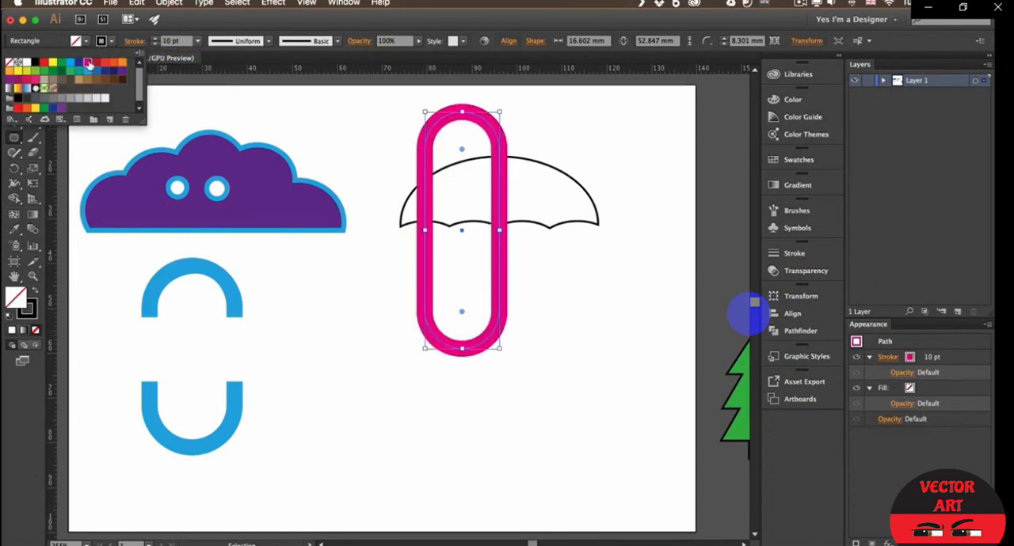
- Narrow the magenta rounded rectangle from its left side to about 9 mm wide, keeping its right side at the umbrella's centre
click(197, 20)
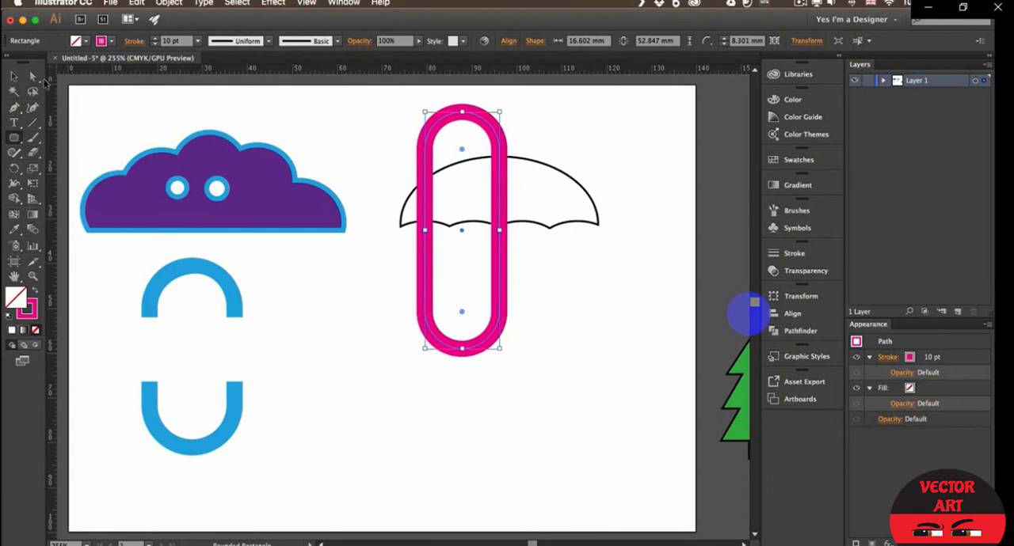
click(14, 78)
click(510, 264)
click(502, 254)
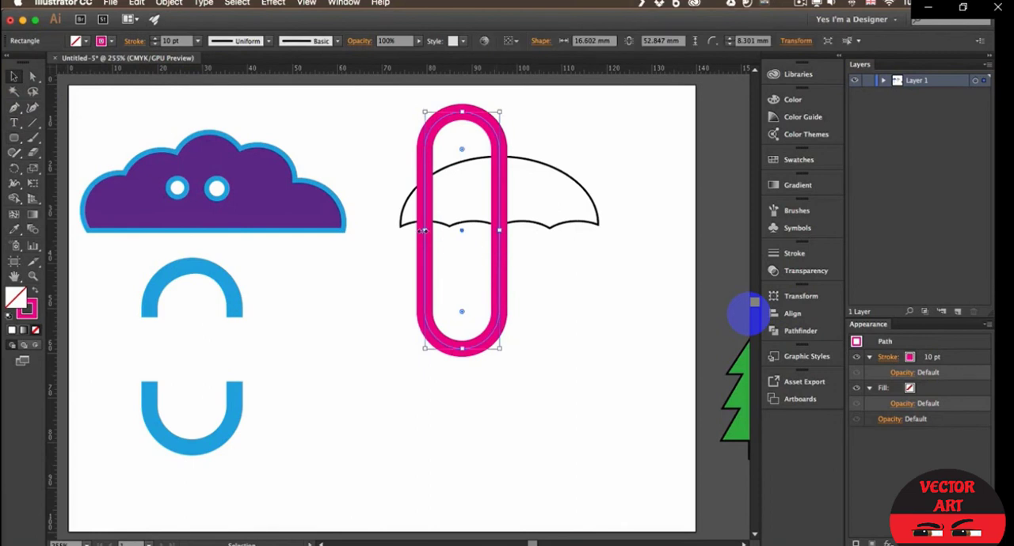
mouse_move(425, 230)
mouse_down()
mouse_move(440, 229)
mouse_move(425, 231)
mouse_up()
mouse_move(501, 231)
mouse_down()
mouse_move(486, 229)
mouse_move(499, 230)
mouse_up()
drag(497, 251, 502, 252)
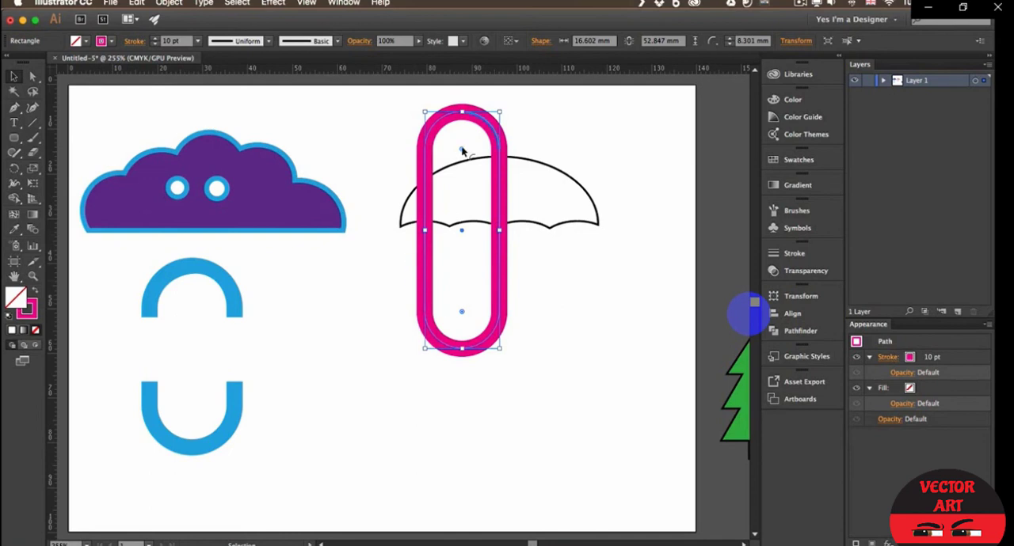
drag(462, 150, 479, 133)
drag(424, 230, 458, 229)
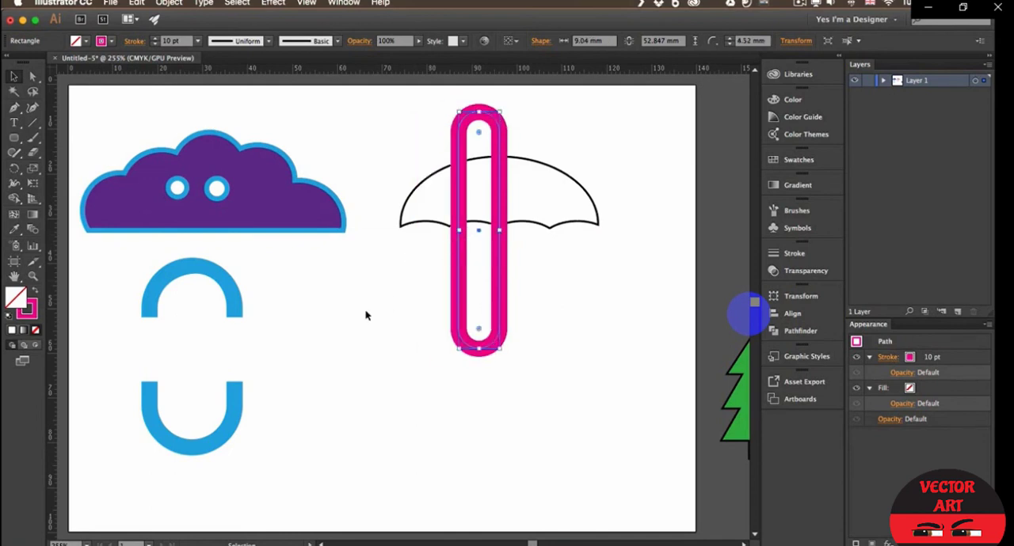
- Expand the magenta rounded outline so its stroke turns into a filled shape
click(168, 2)
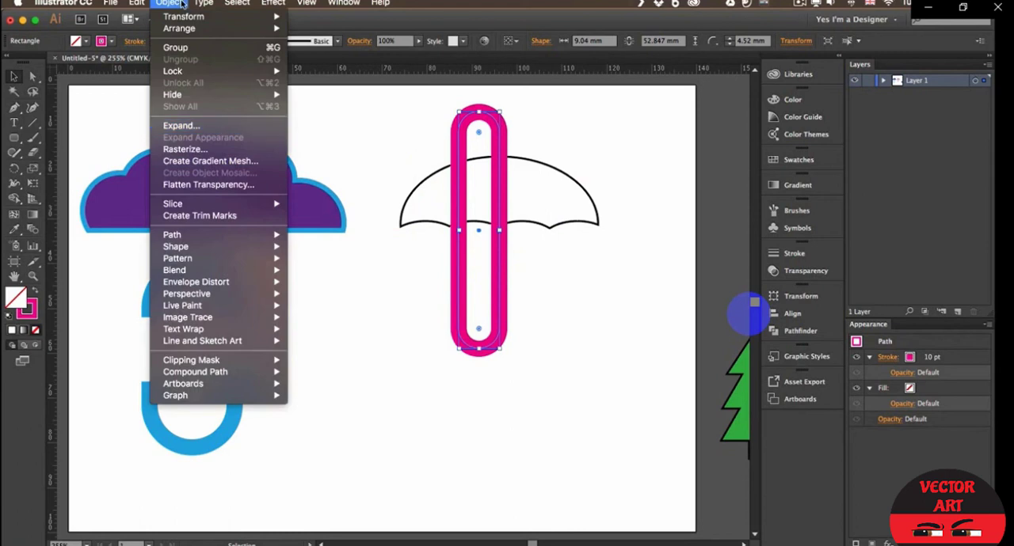
click(221, 125)
click(241, 321)
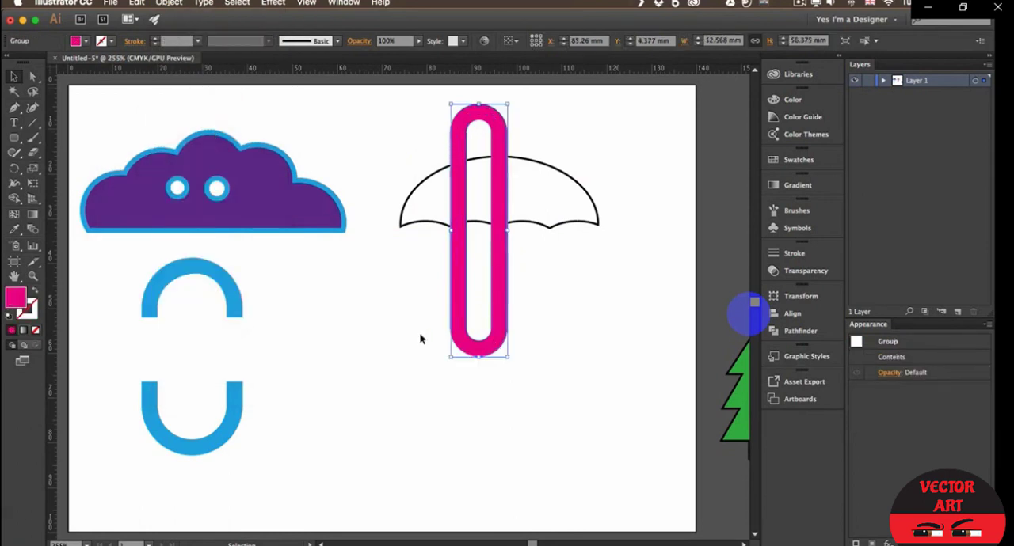
- Draw two rectangles with default white fill and black stroke, one across the magenta shape's top and one about 17 by 45 mm over its left side
drag(14, 138, 75, 141)
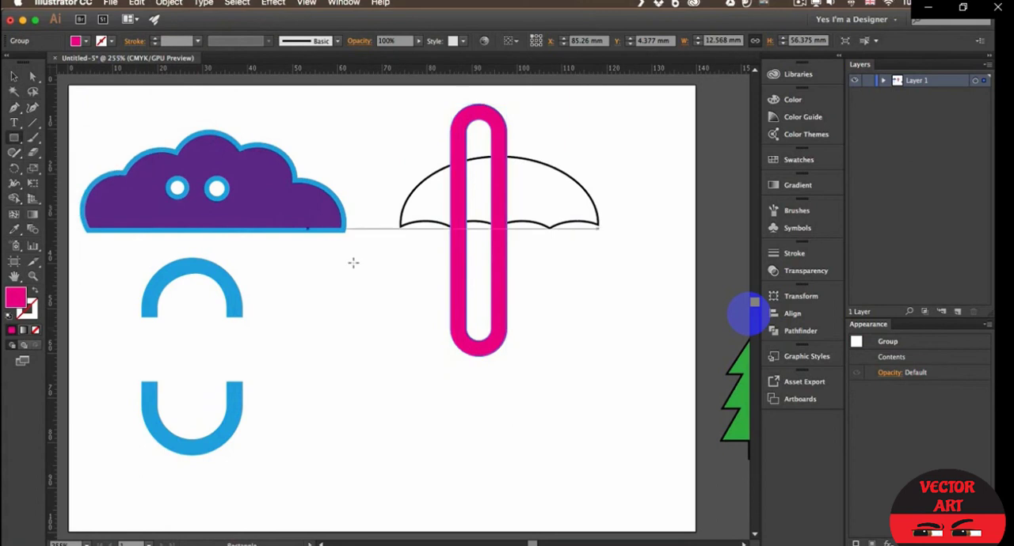
drag(414, 104, 557, 141)
drag(486, 104, 485, 96)
key(d)
drag(397, 123, 475, 322)
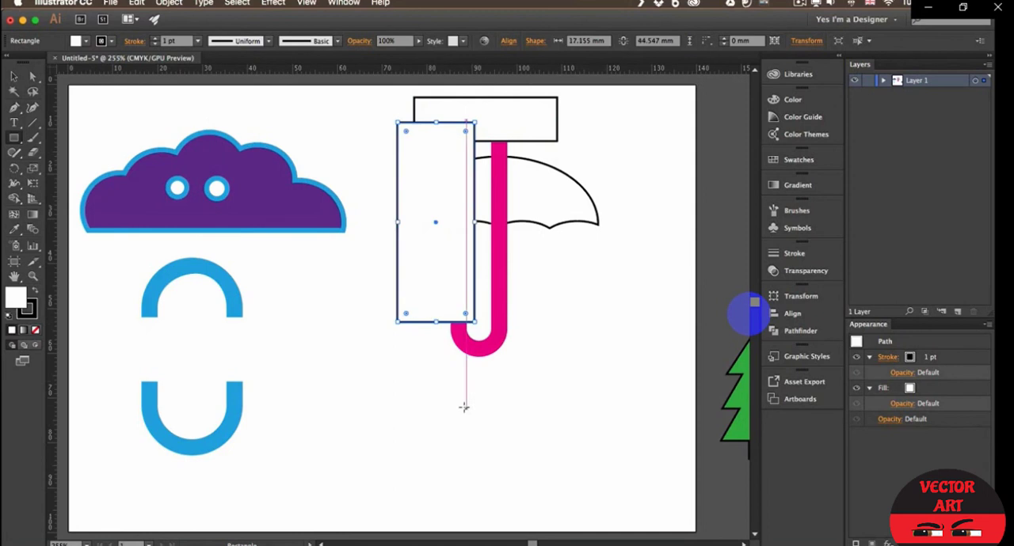
- Remove both rectangles and the parts of the magenta shape under them with Shape Builder, leaving a hooked umbrella handle
key(v)
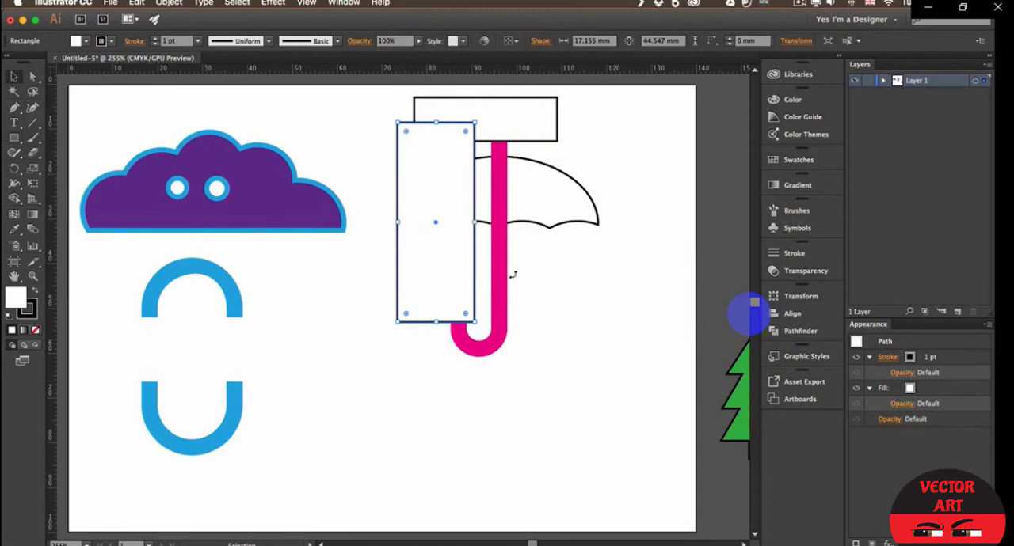
shift+click(530, 108)
shift+click(495, 184)
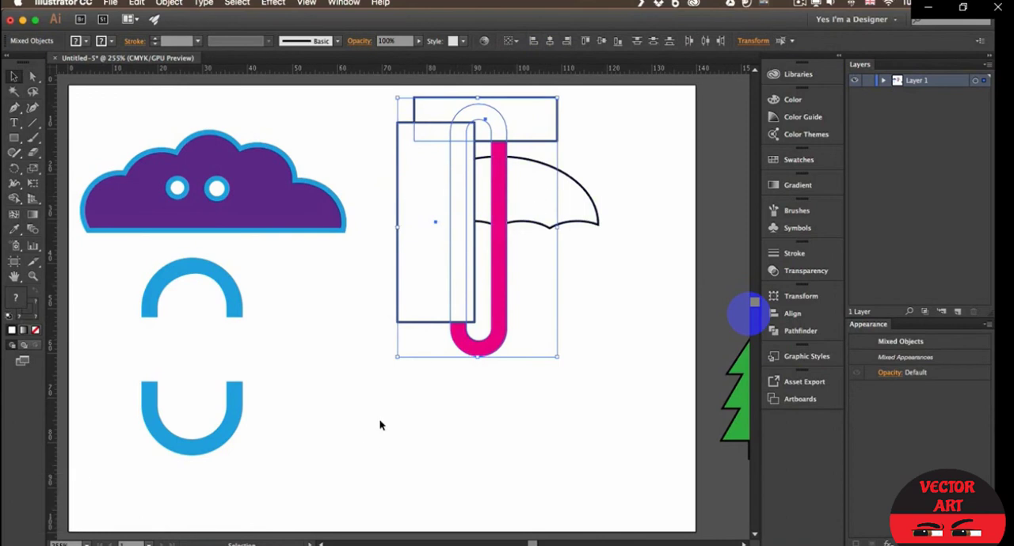
key(shift+m)
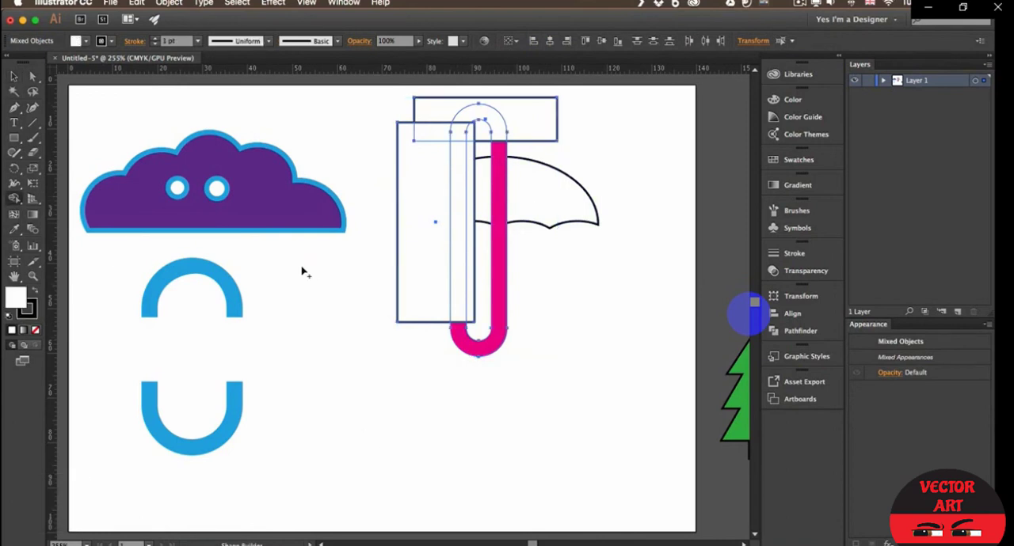
mouse_move(400, 101)
mouse_down()
mouse_move(458, 119)
mouse_move(439, 165)
mouse_move(464, 155)
mouse_up()
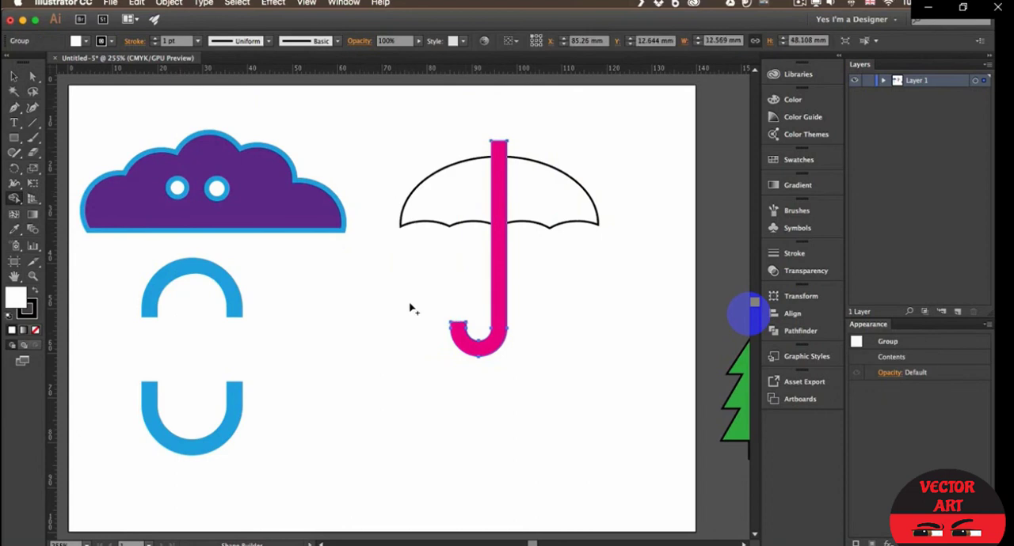
key(v)
click(544, 133)
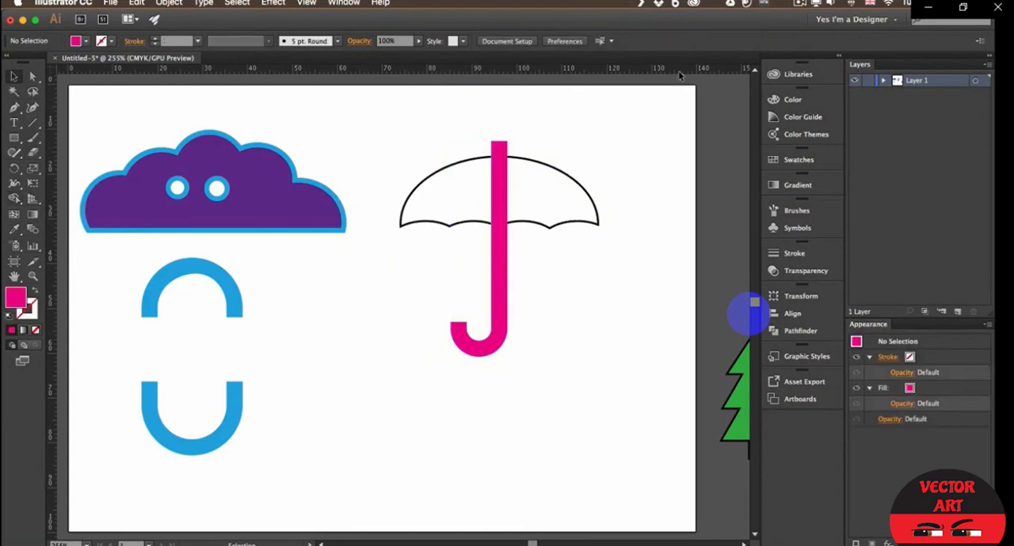
- Fill the umbrella canopy with orange and remove its stroke
click(544, 179)
click(80, 42)
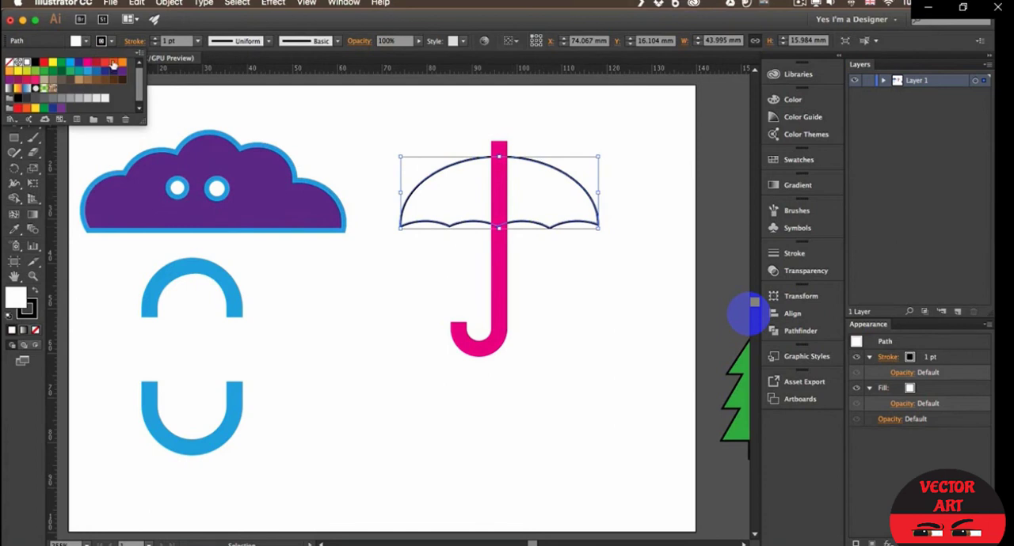
click(113, 63)
click(113, 42)
click(10, 63)
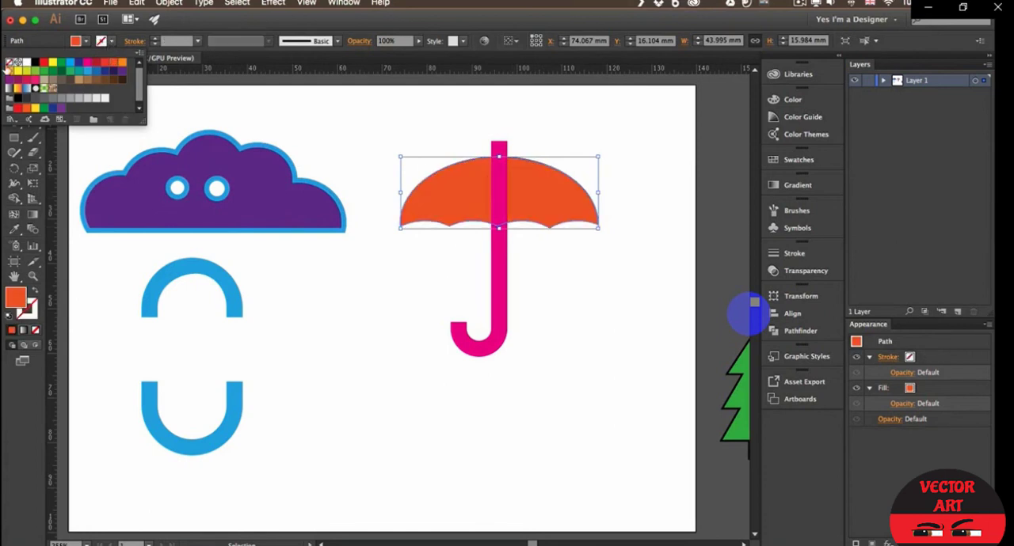
click(388, 230)
click(416, 295)
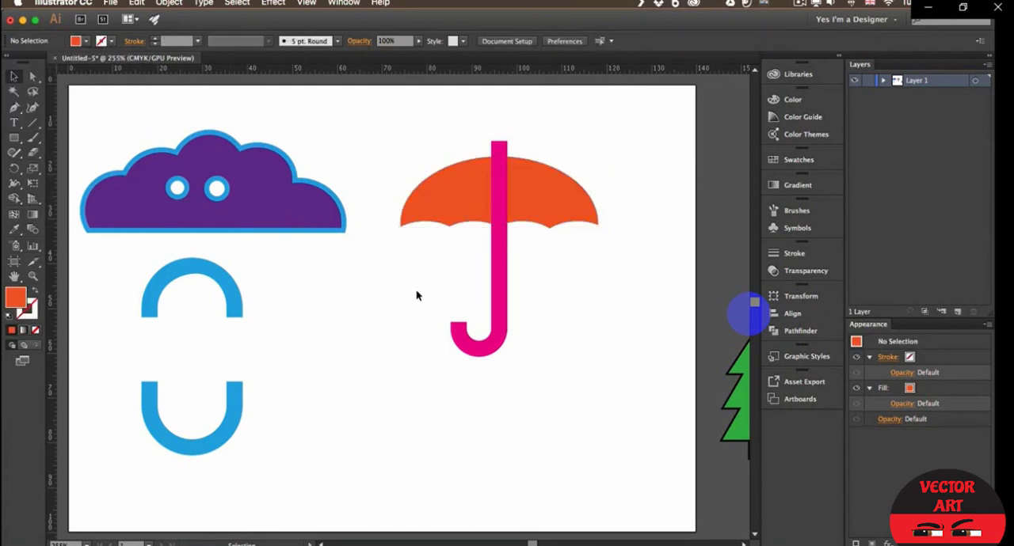
- Change the umbrella canopy's fill to light blue
click(461, 198)
click(87, 41)
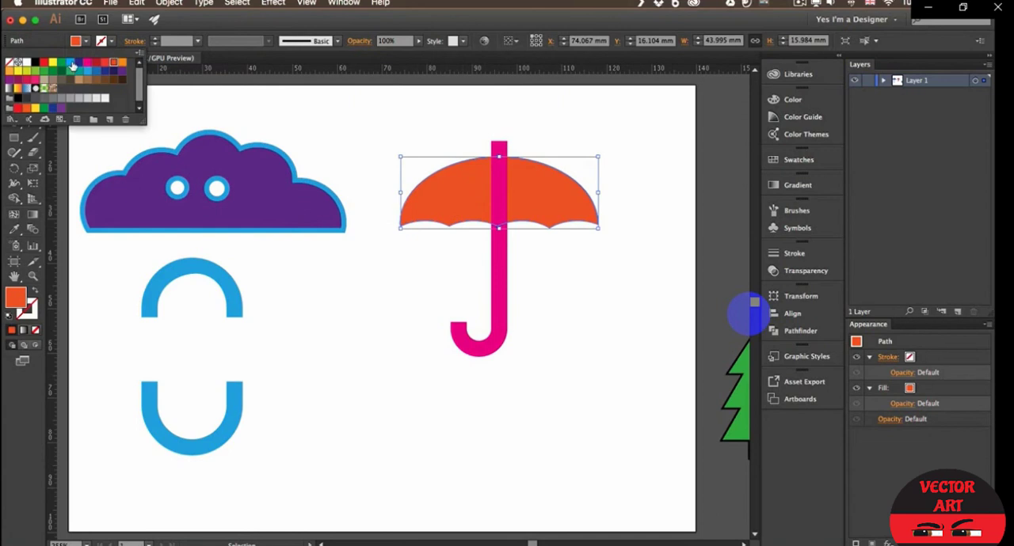
click(71, 63)
click(427, 267)
- Bring the umbrella canopy to the front, above the magenta handle, and deselect it
right_click(455, 194)
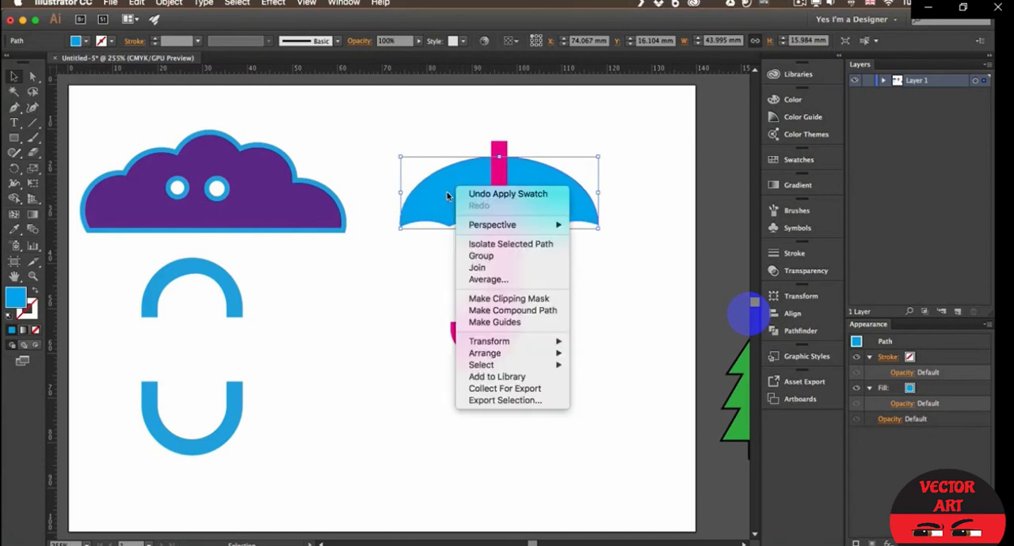
mouse_move(527, 354)
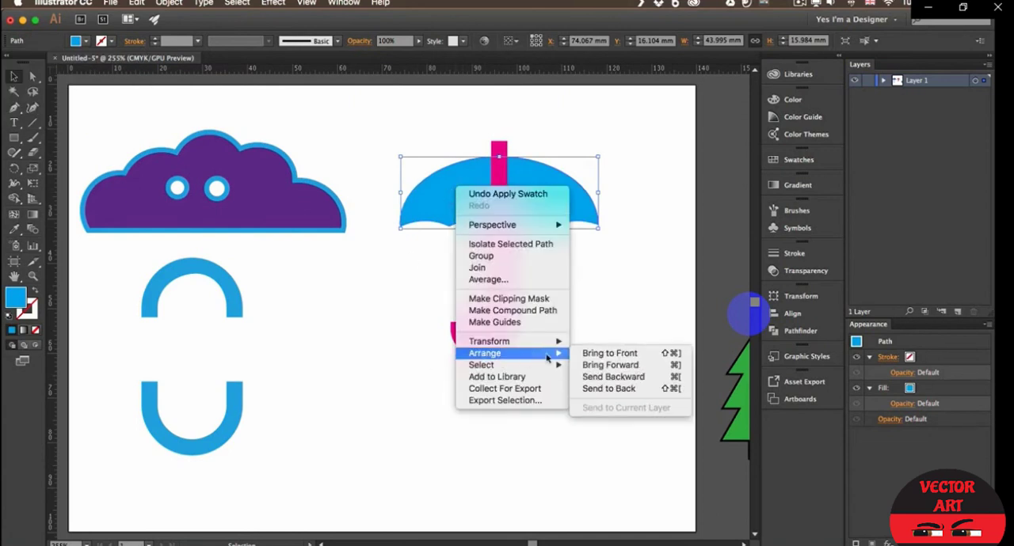
click(612, 354)
click(550, 264)
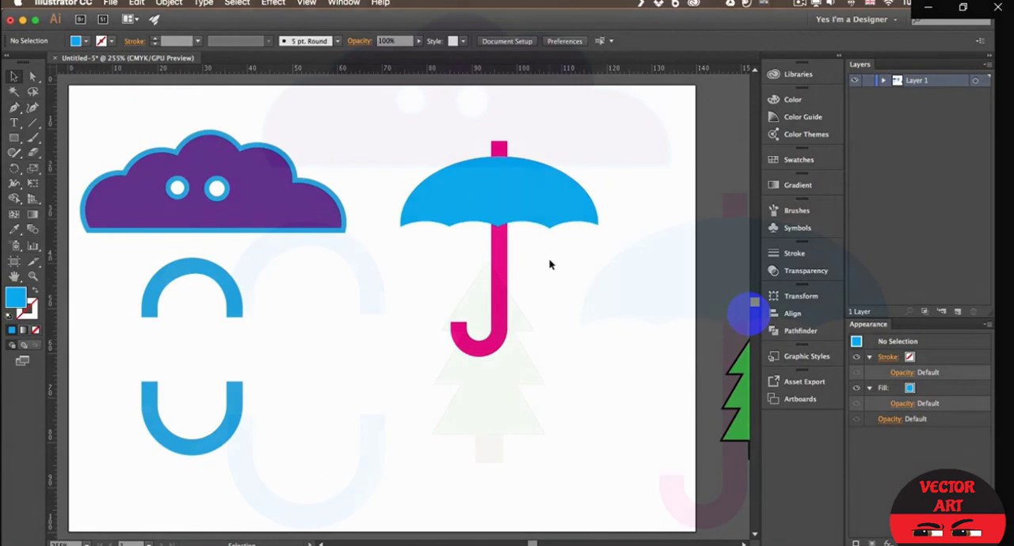